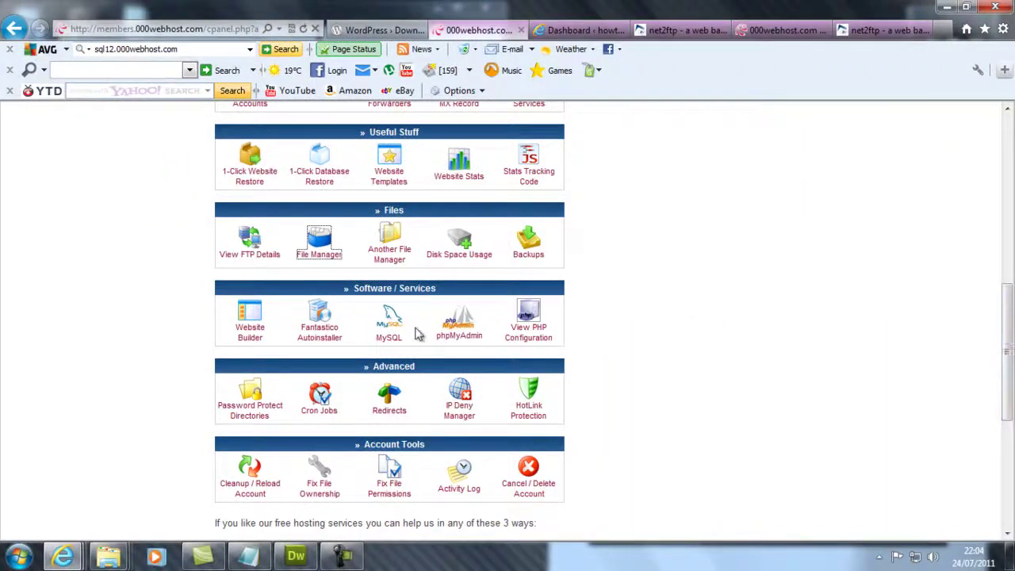
Look at the control panel's one-click autoinstaller for a new WordPress installation, then return to the main page.
click(328, 339)
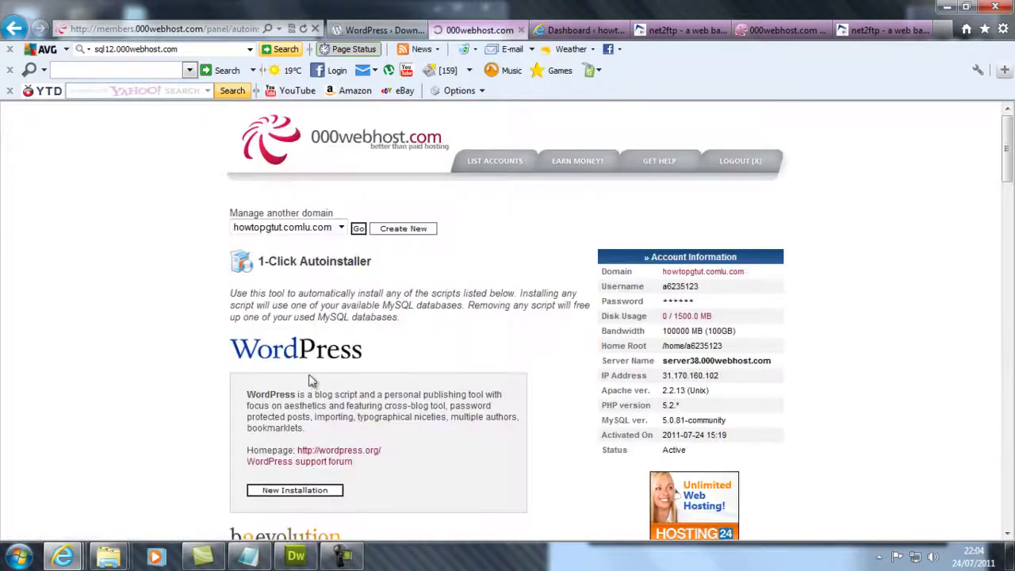
scroll(318, 389, down, 3)
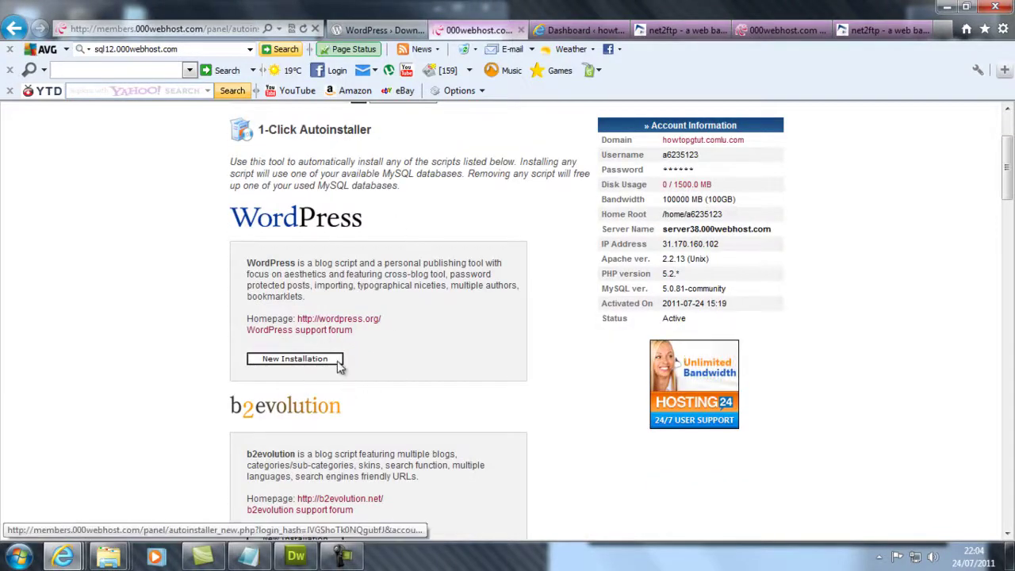
click(271, 364)
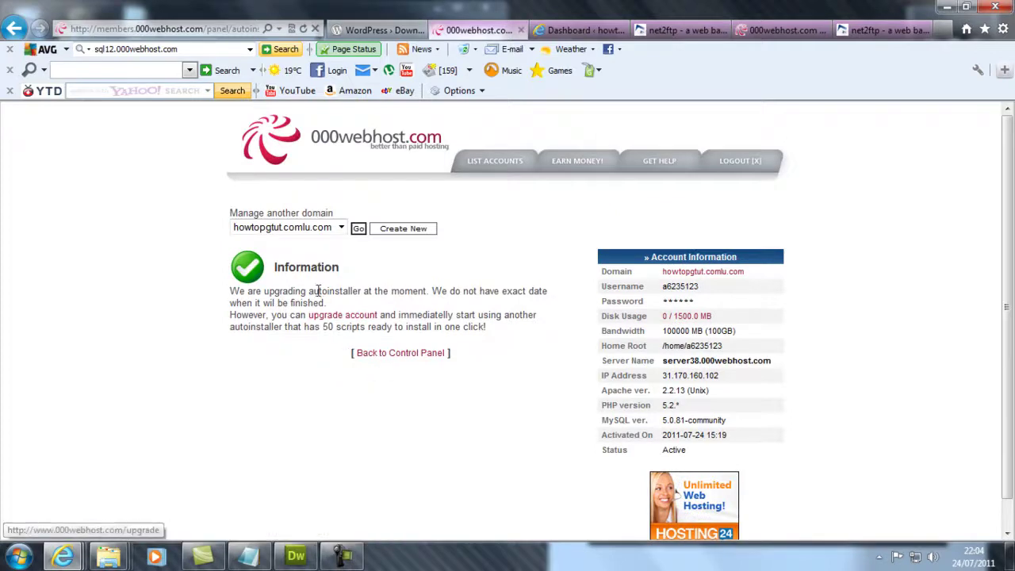
click(388, 353)
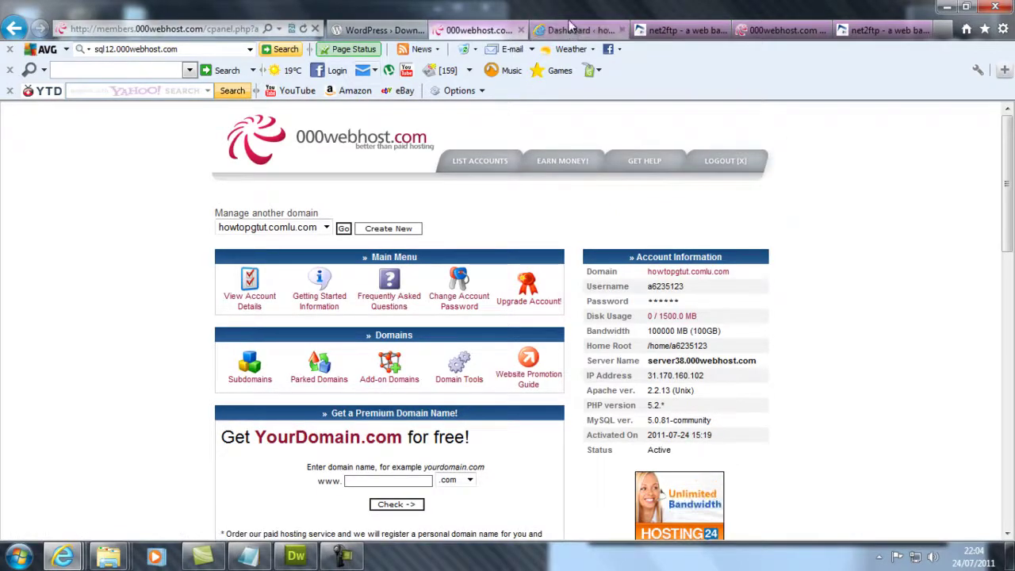
scroll(544, 200, down, 4)
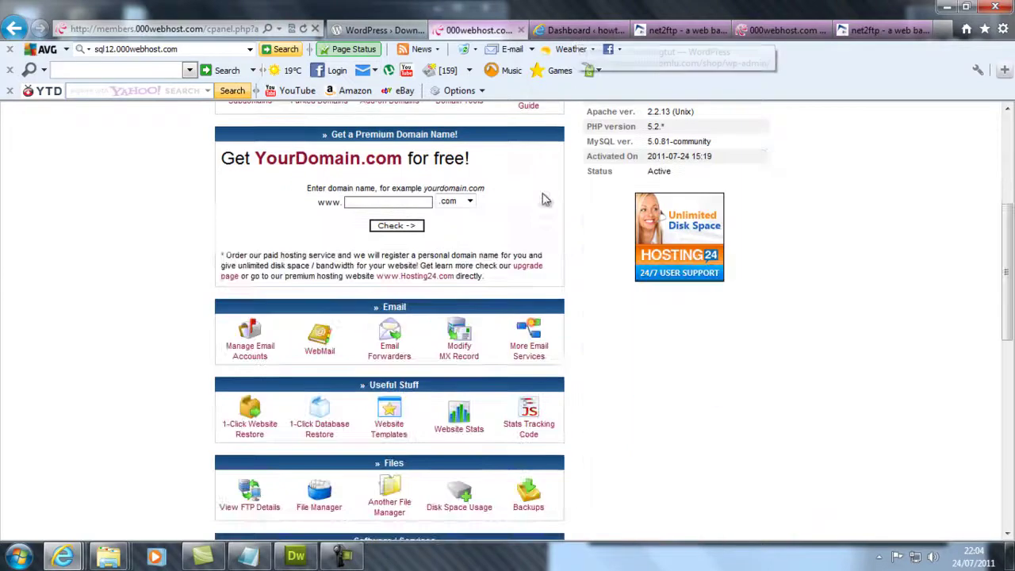
scroll(535, 199, up, 3)
From the WordPress dashboard, go to Appearance > Themes and start an Install Themes search for Crafty Cart.
click(555, 36)
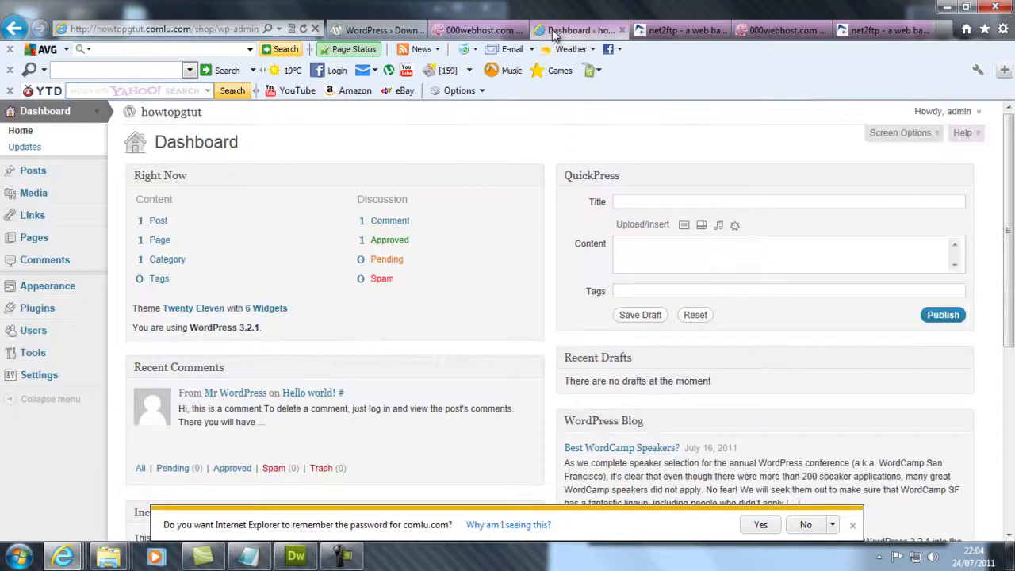
scroll(336, 315, down, 3)
scroll(340, 317, up, 3)
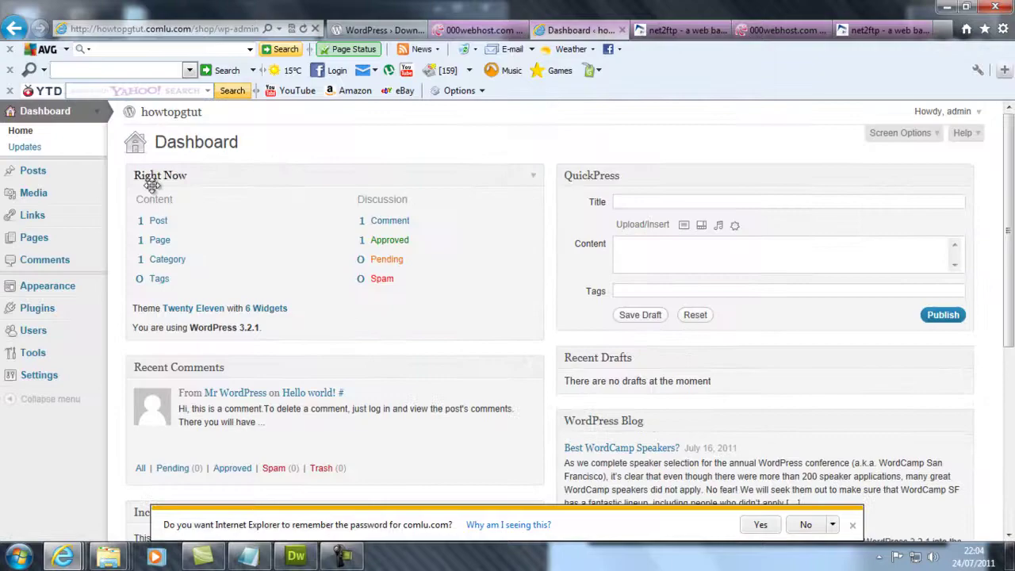
scroll(519, 379, down, 5)
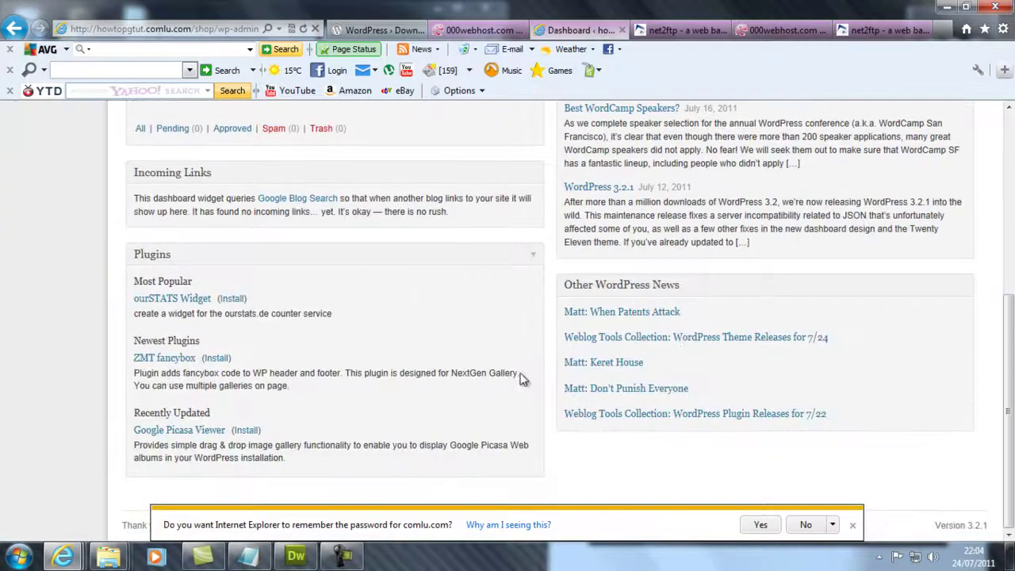
scroll(519, 379, up, 5)
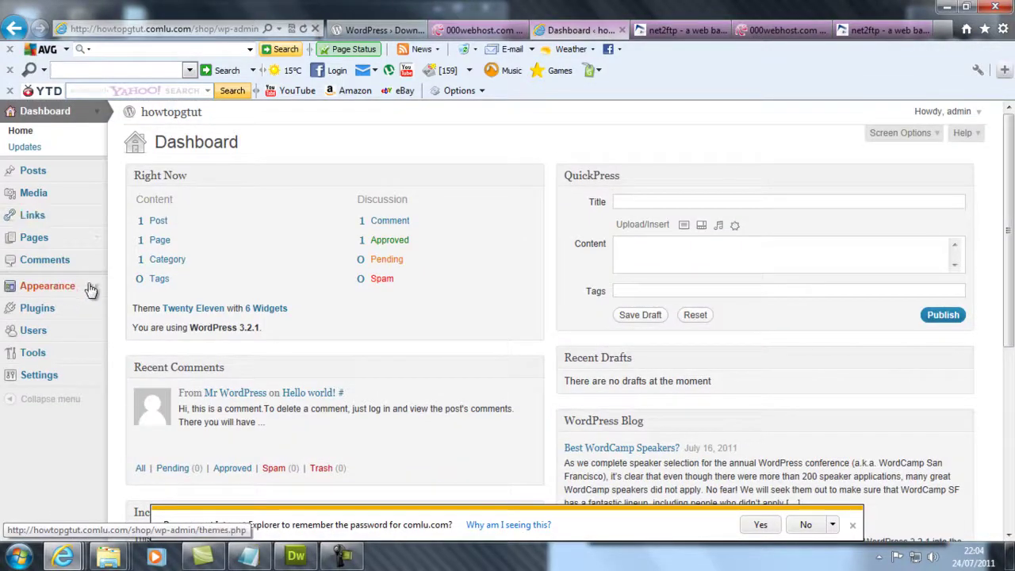
click(95, 286)
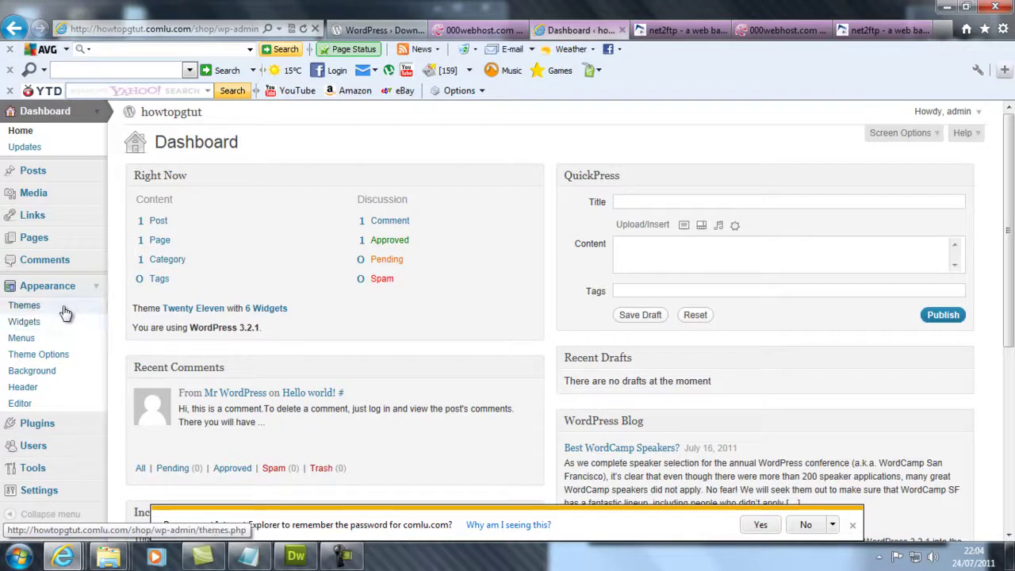
click(66, 310)
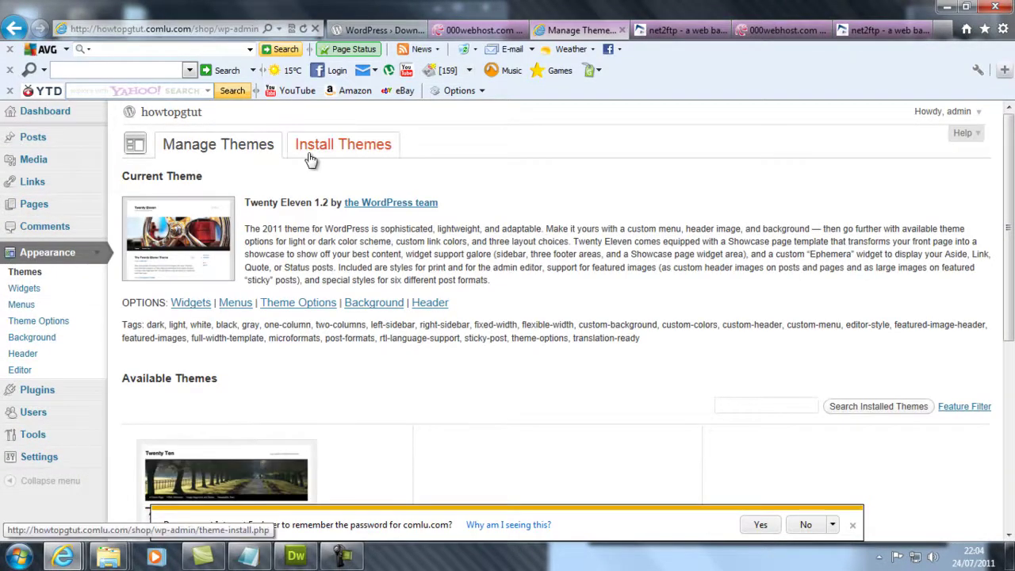
scroll(290, 233, down, 3)
scroll(301, 194, up, 3)
click(310, 147)
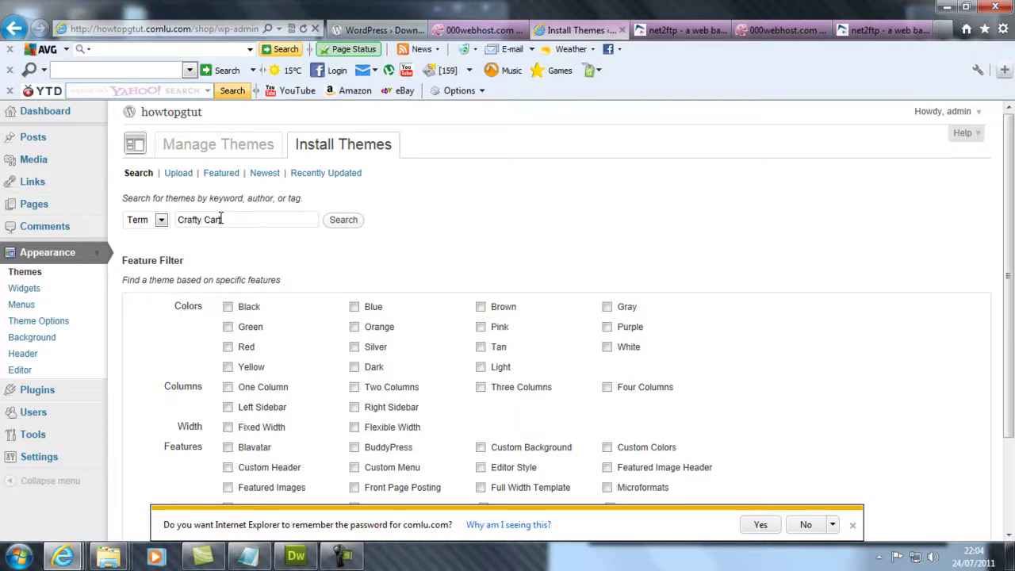
Find Crafty Cart in the theme search, install version 1.0.6, and activate it.
click(354, 224)
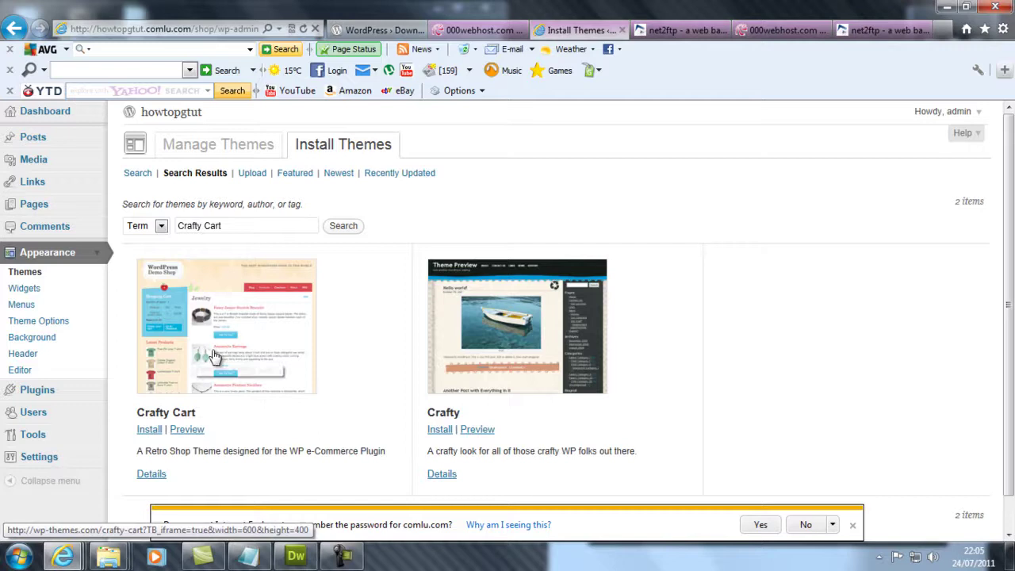
click(152, 429)
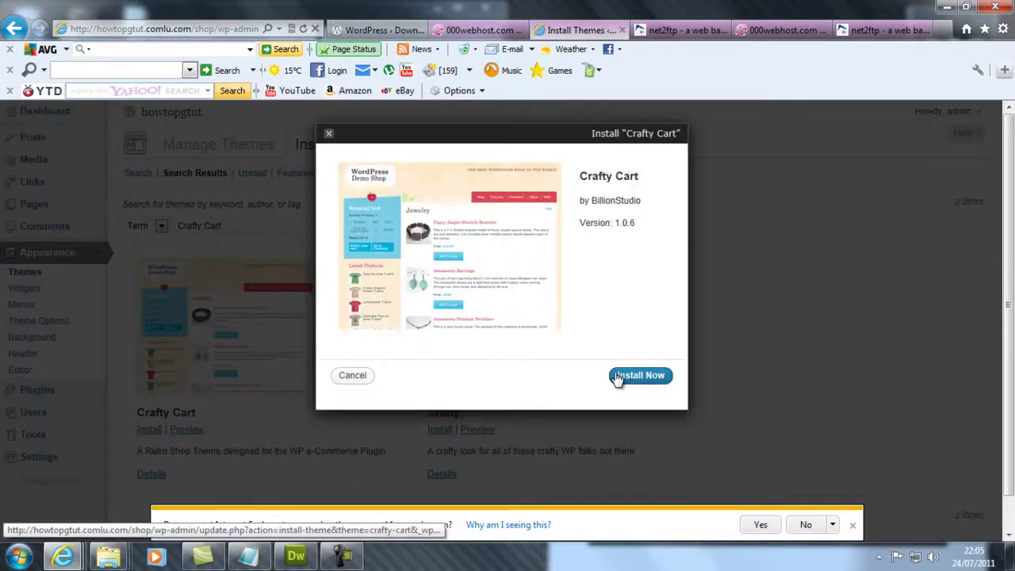
click(617, 379)
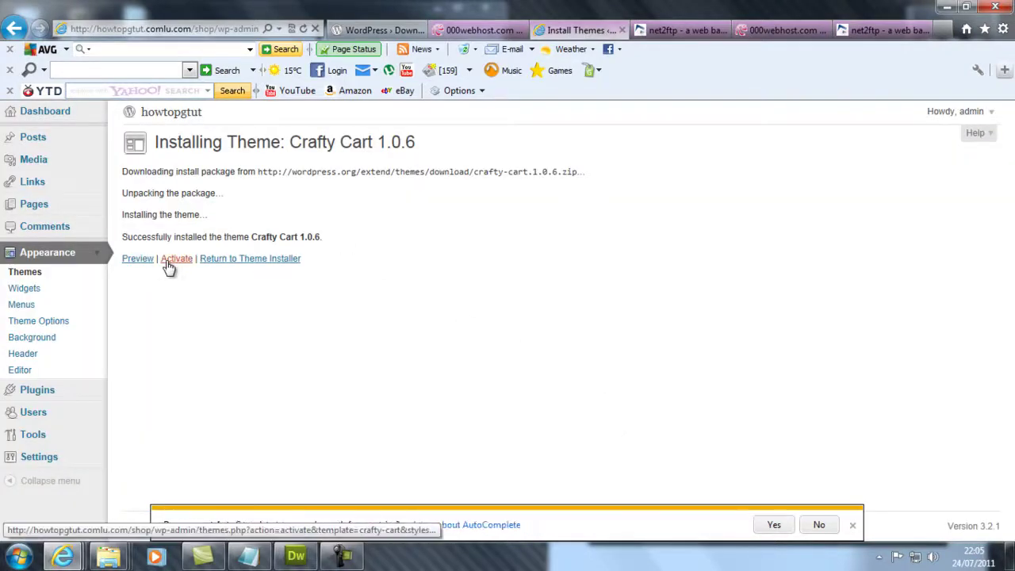
click(165, 262)
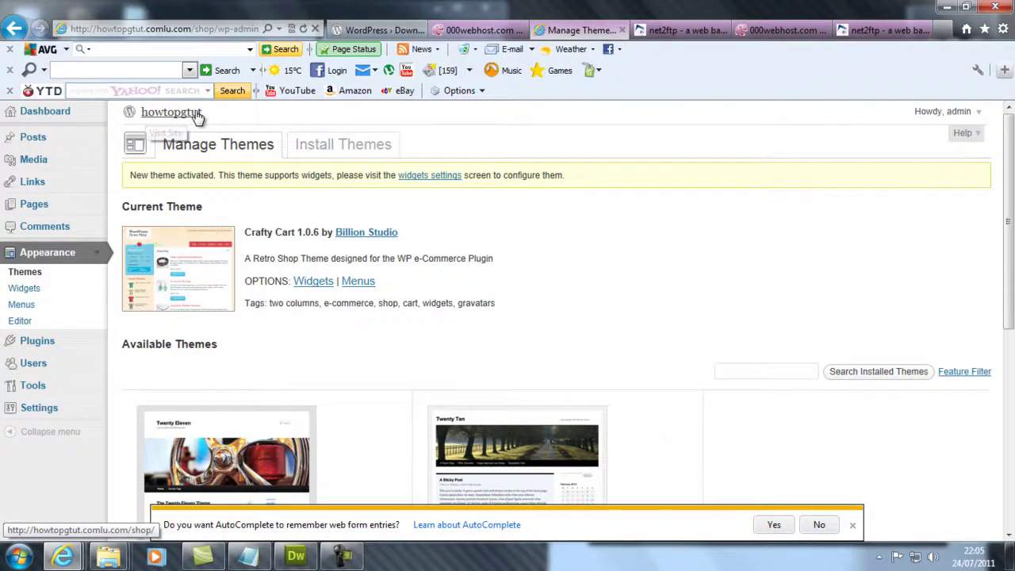
Check the live site's Crafty Cart design in a new tab, then return to Appearance > Themes.
middle_click(176, 119)
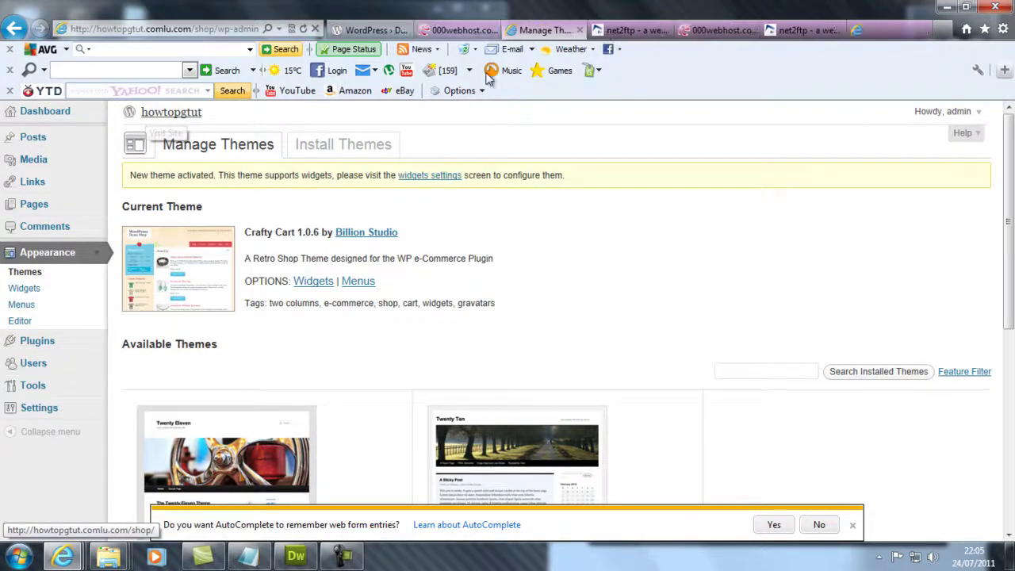
click(163, 117)
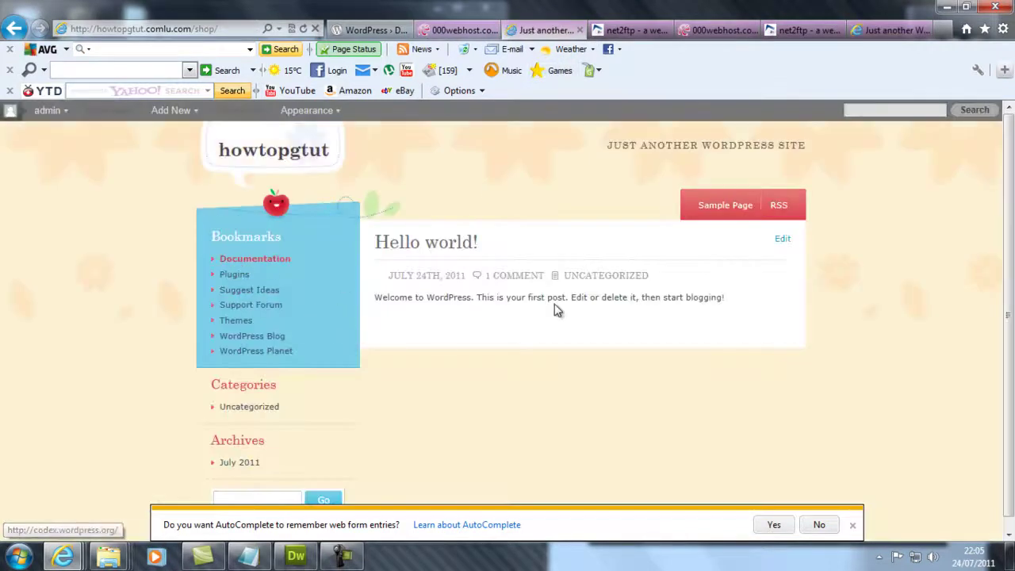
scroll(314, 193, down, 1)
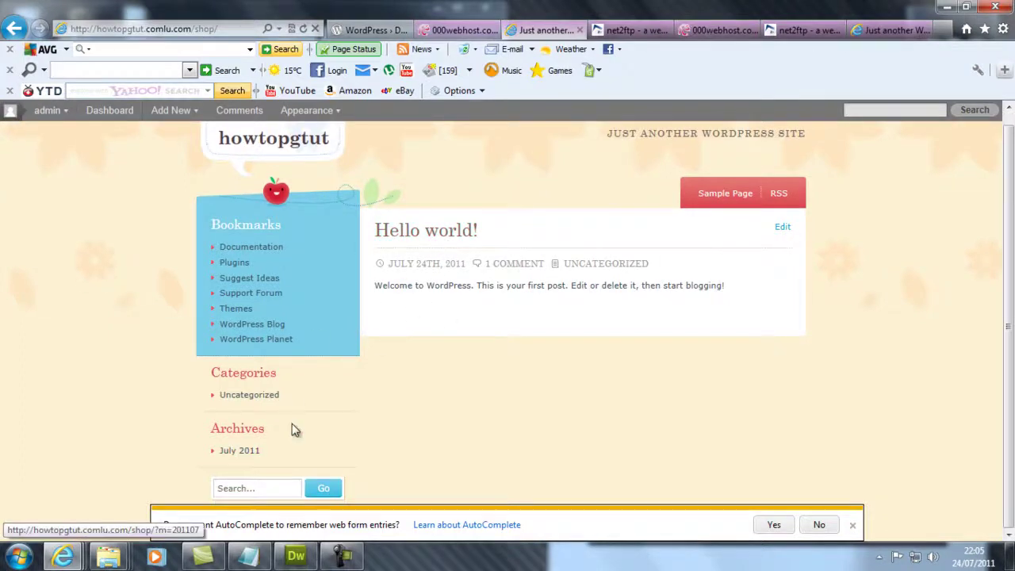
scroll(349, 444, up, 1)
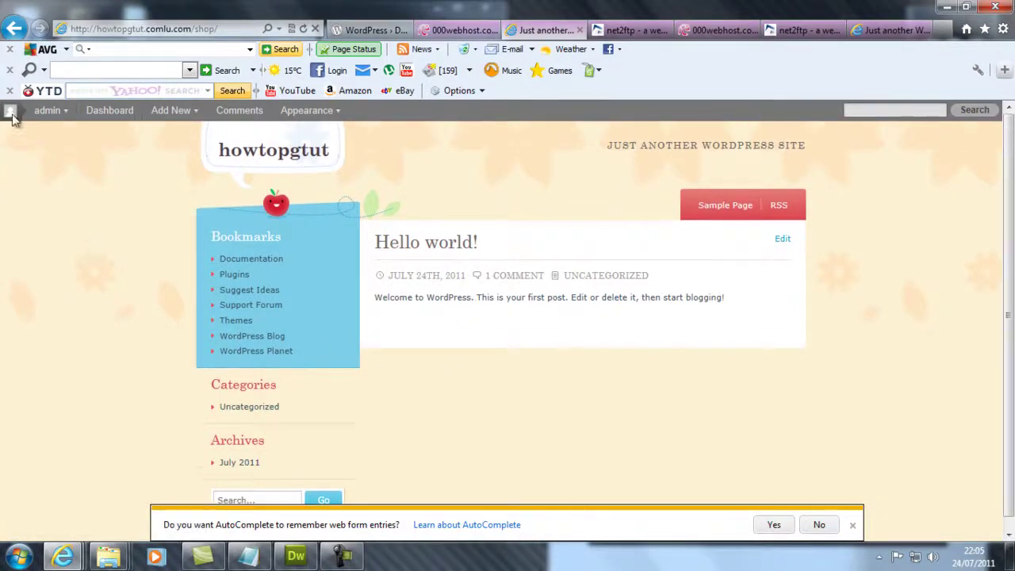
mouse_move(46, 110)
click(47, 129)
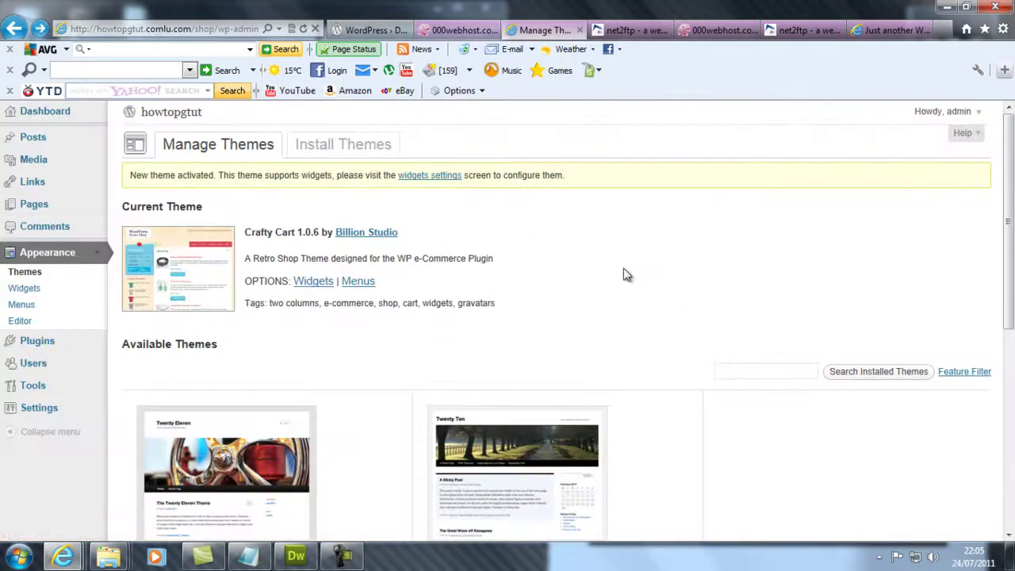
Search Plugins > Add New for 'e-commerce'.
click(95, 344)
click(74, 381)
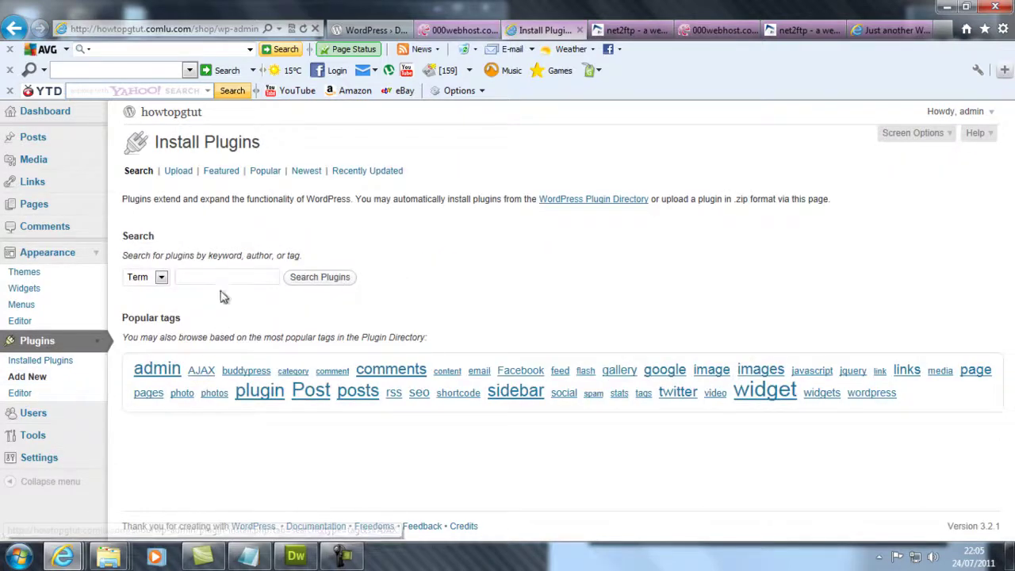
click(229, 277)
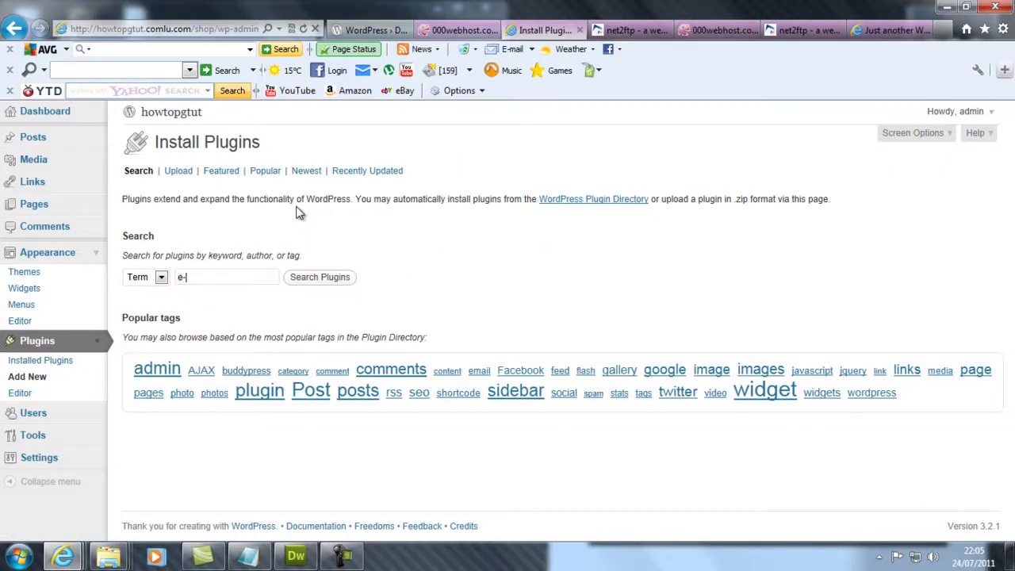
text(e-commerce)
key(Return)
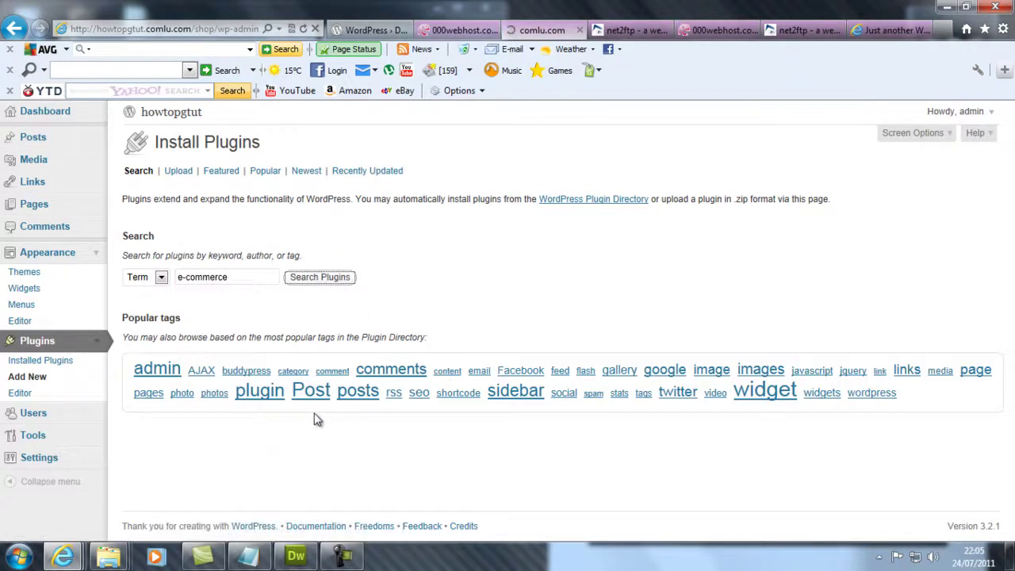
Scroll the 196 results to WP e-Commerce 3.8.5 and request its installation.
click(346, 559)
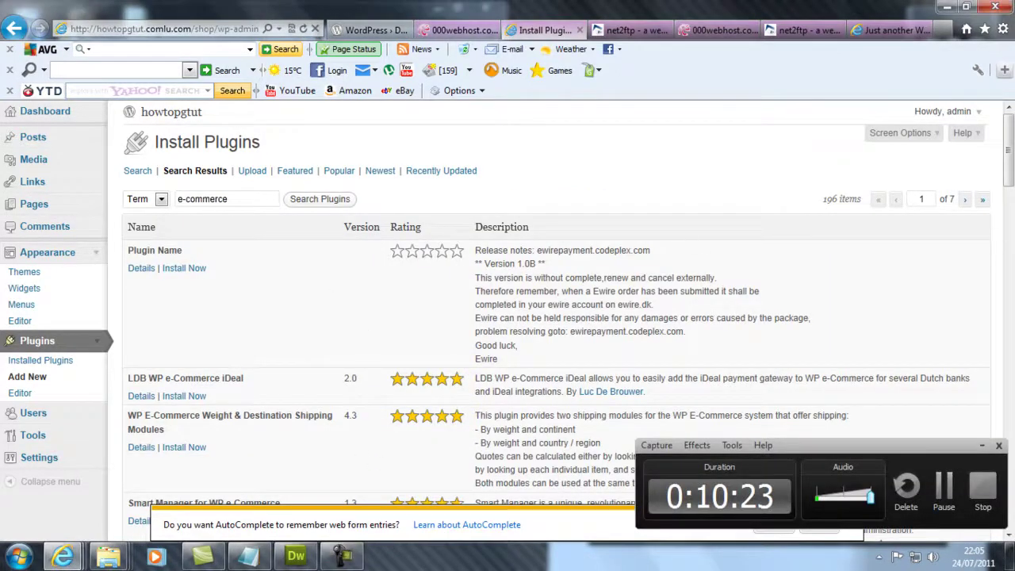
drag(1012, 166, 1012, 192)
click(982, 445)
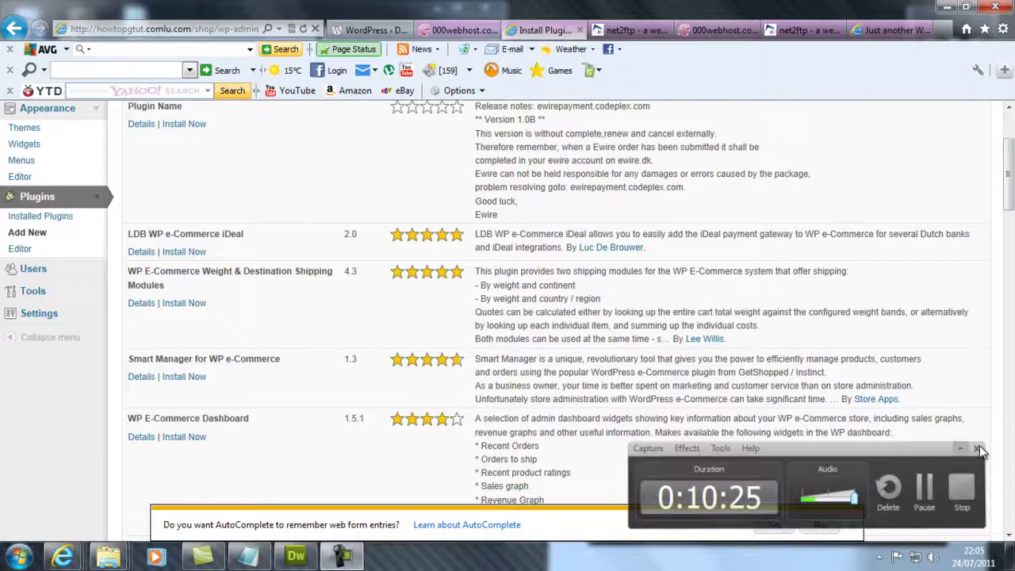
scroll(227, 227, up, 3)
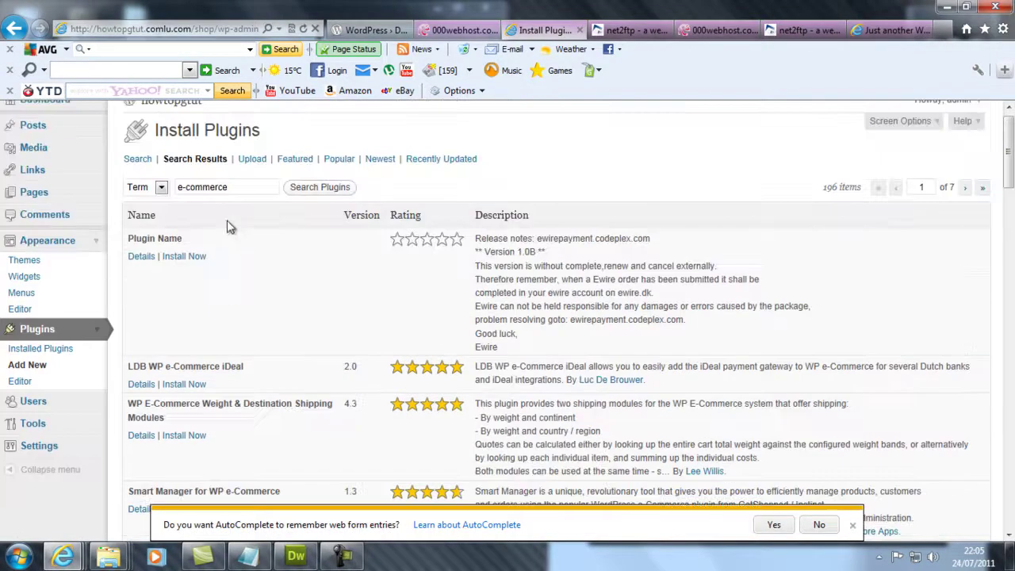
scroll(219, 253, down, 6)
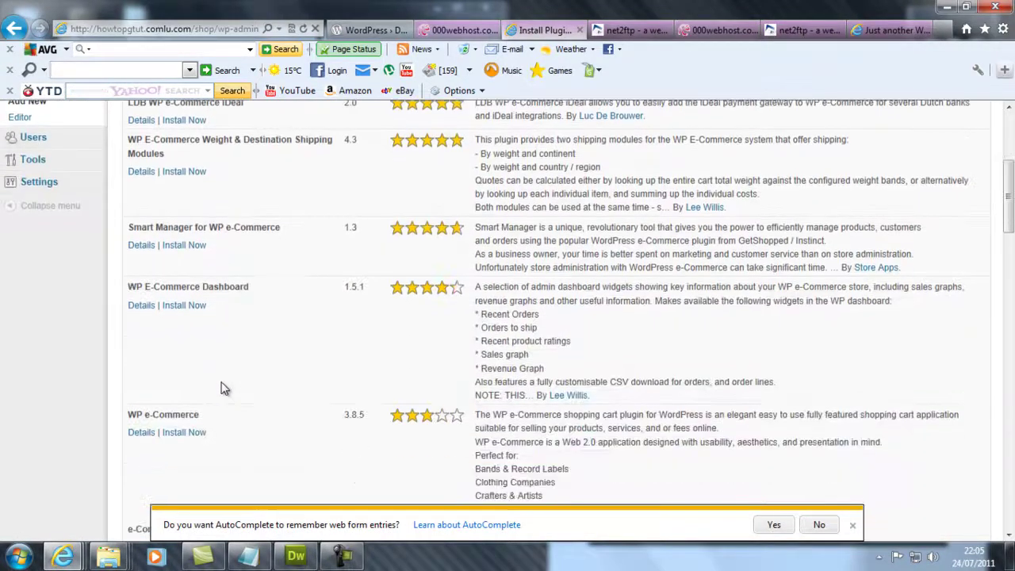
scroll(530, 449, down, 2)
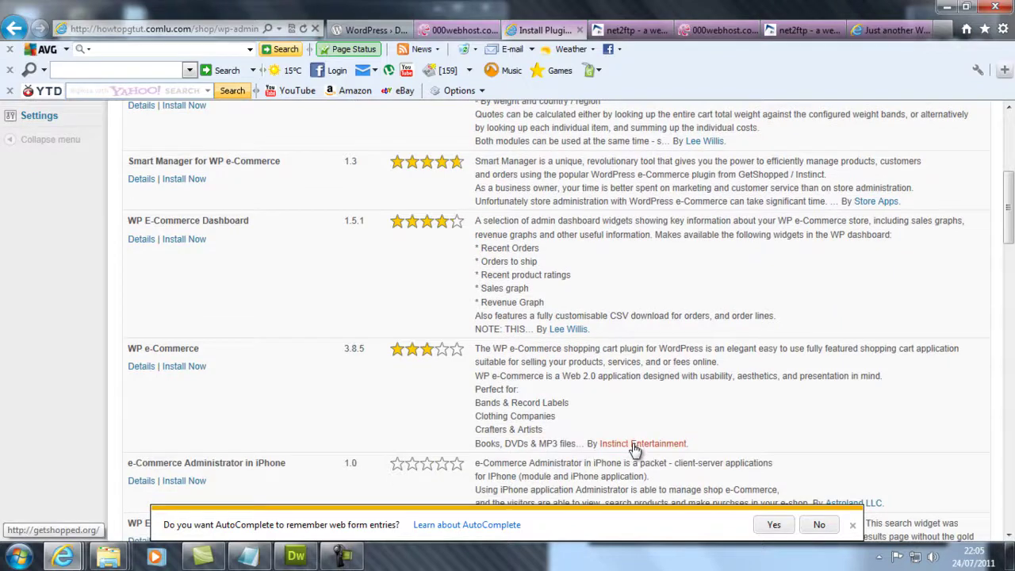
Confirm installing WP e-Commerce 3.8.5 and verify it is activated in Installed Plugins.
click(174, 366)
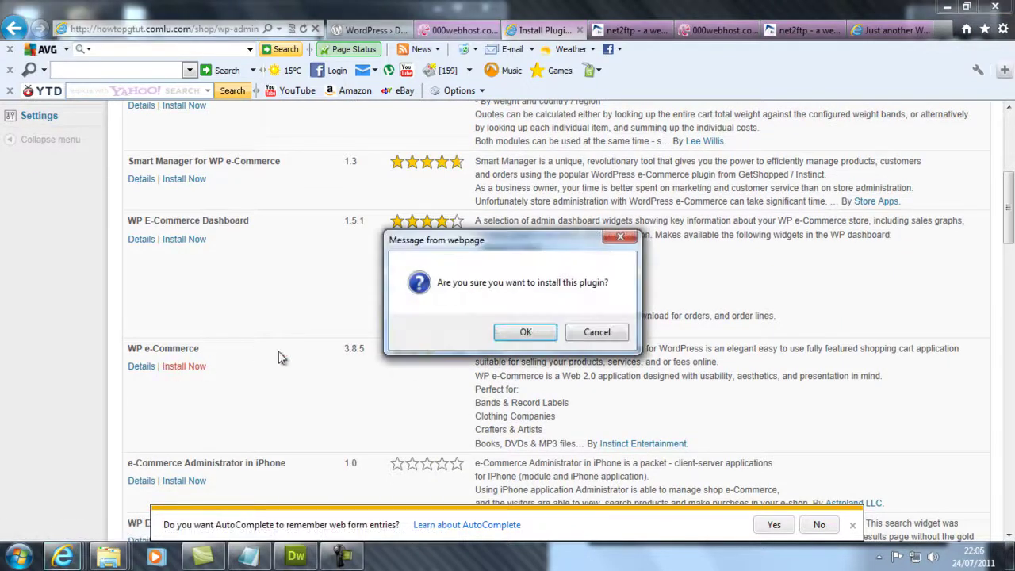
click(544, 330)
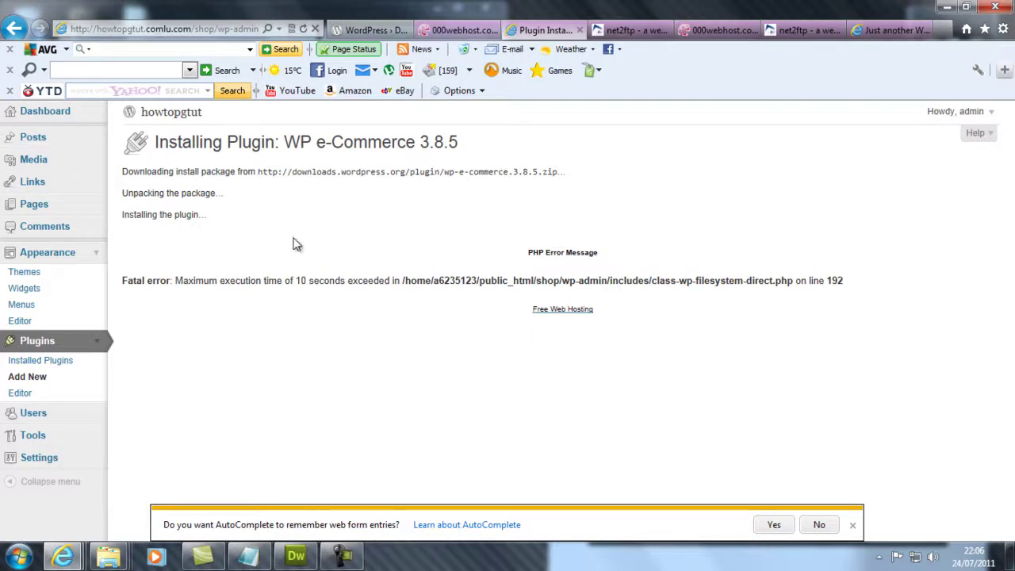
click(56, 367)
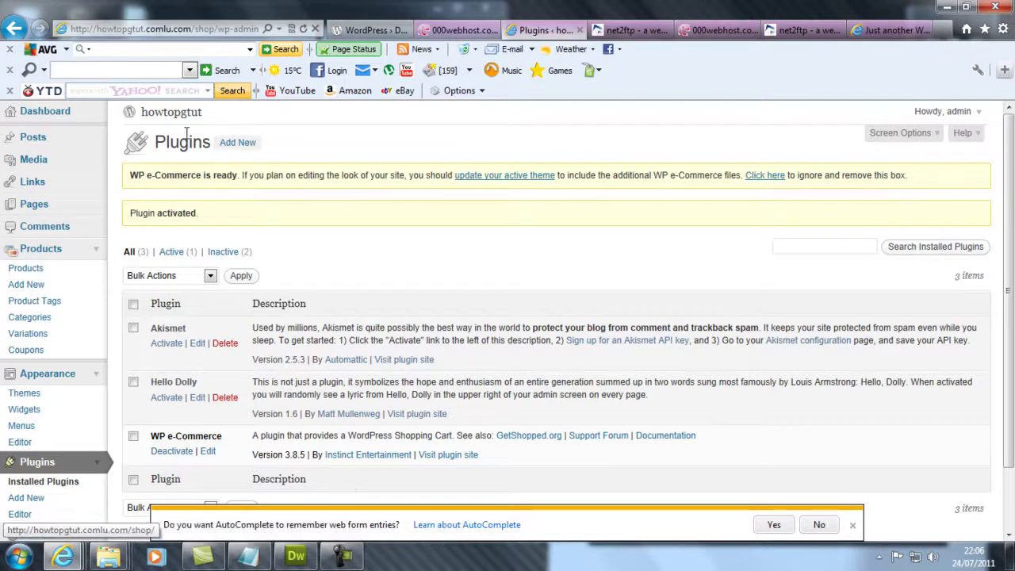
click(177, 119)
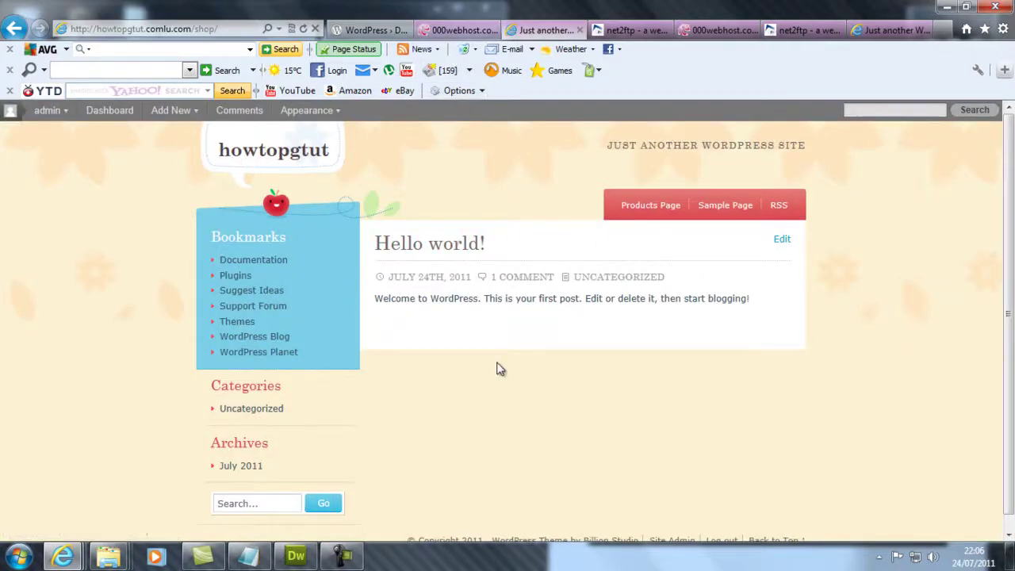
click(442, 30)
click(546, 30)
click(15, 29)
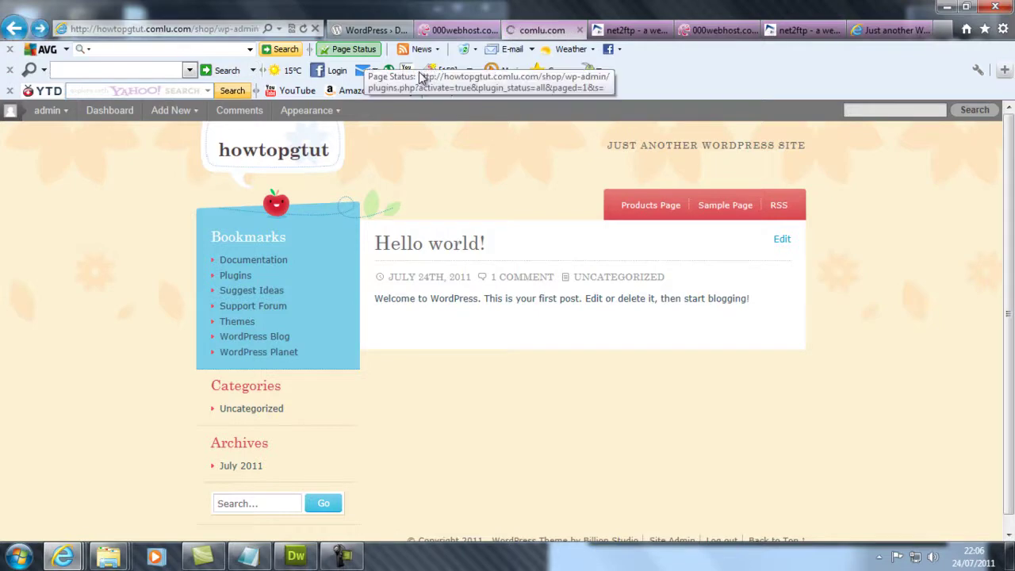
scroll(180, 355, down, 2)
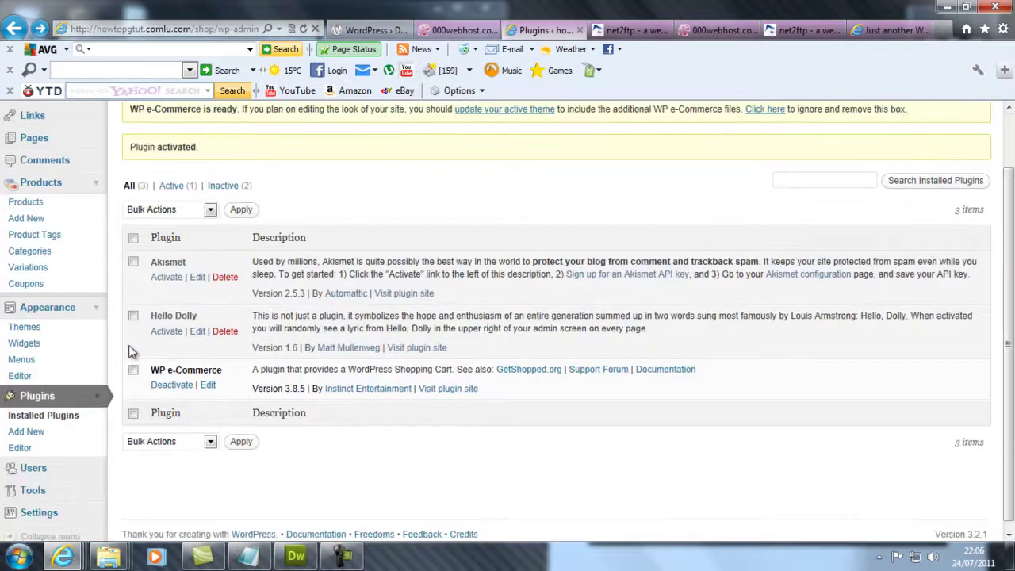
Start a new product titled 'test' with the description 'test'.
click(48, 219)
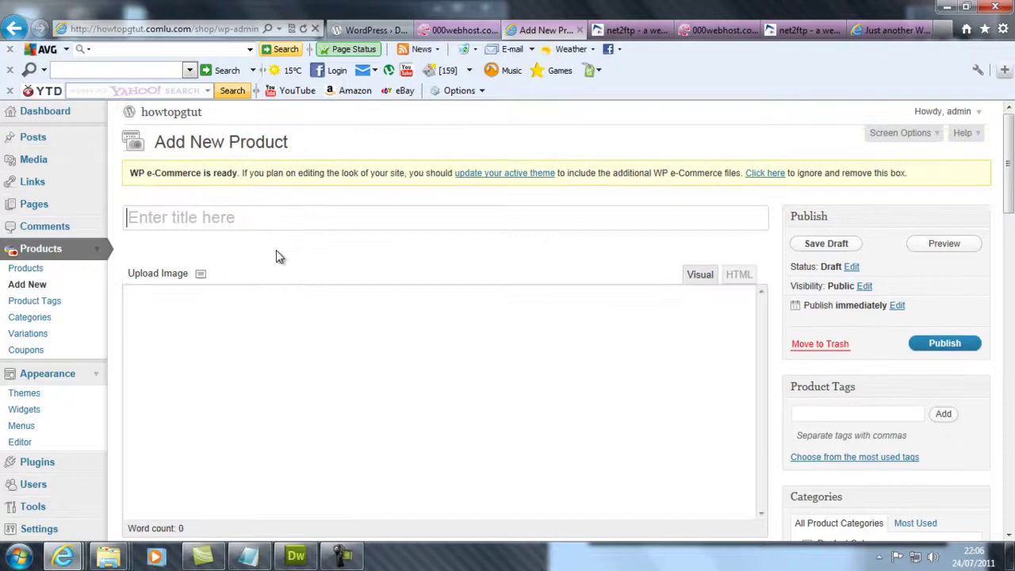
text(test)
click(458, 354)
text(te)
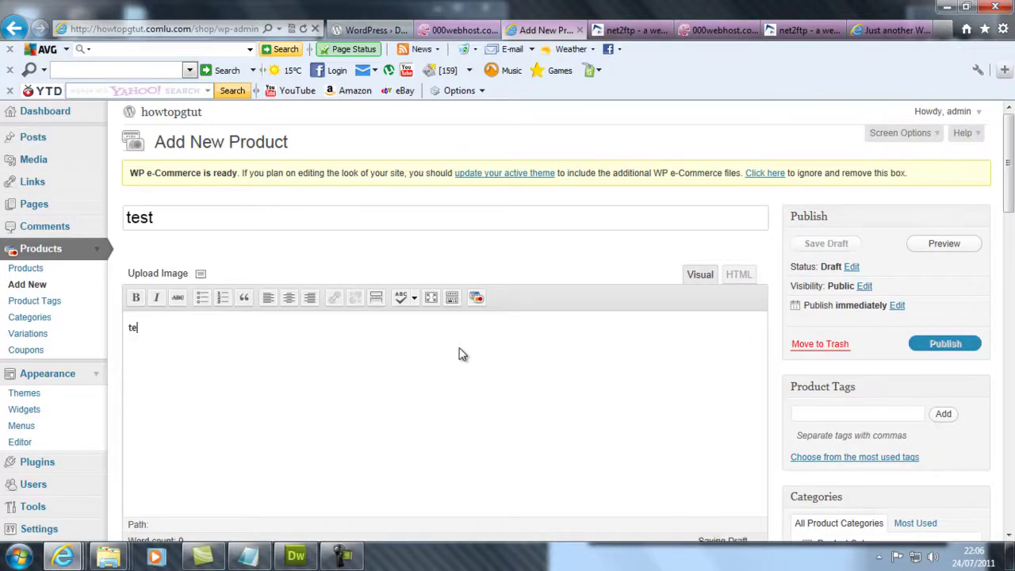
File the product under Product Category and set its price to 5.
scroll(918, 423, down, 3)
scroll(846, 435, down, 3)
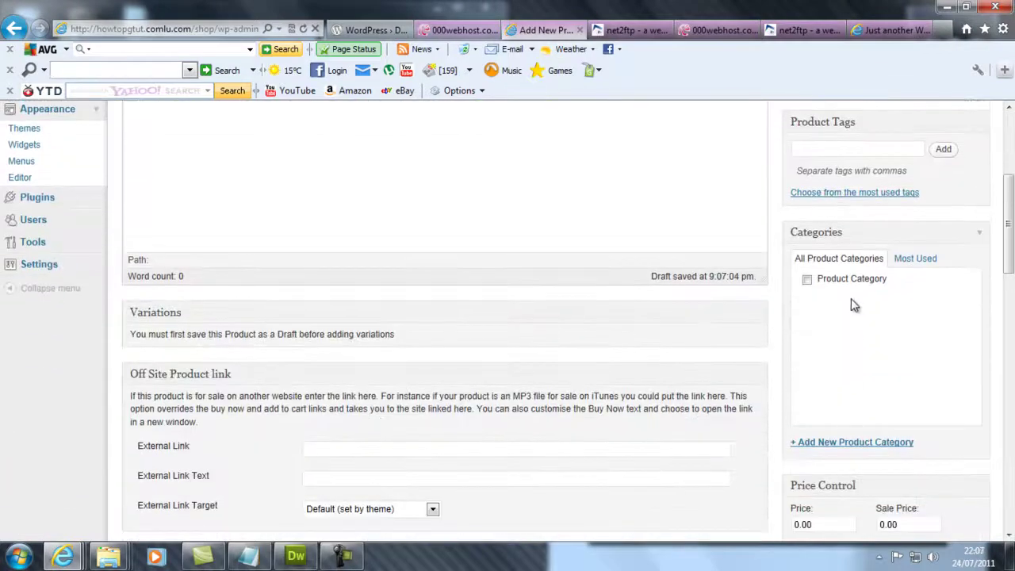
click(863, 287)
scroll(548, 403, down, 3)
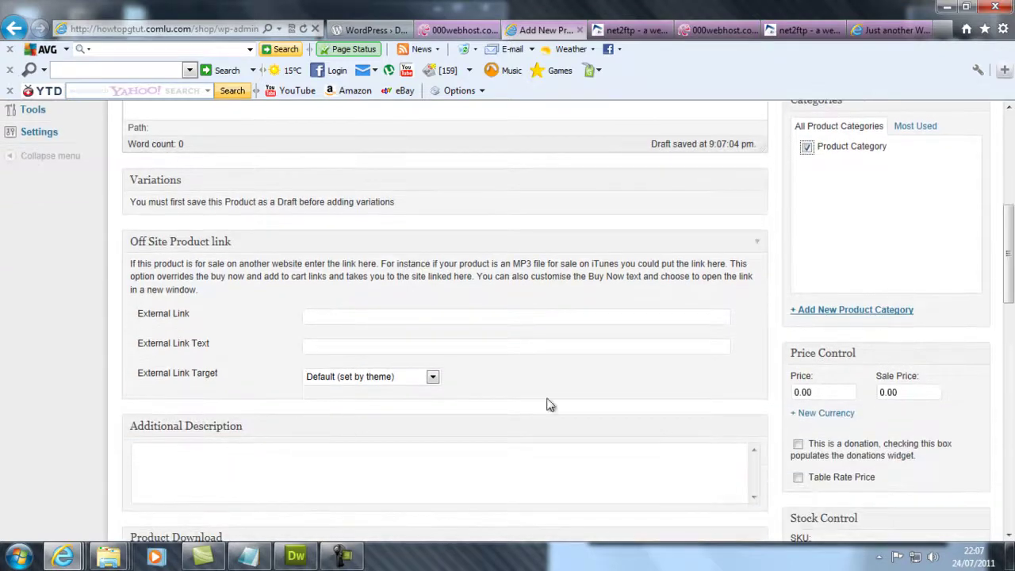
click(848, 392)
scroll(564, 405, down, 6)
Publish the 'test' product.
click(203, 187)
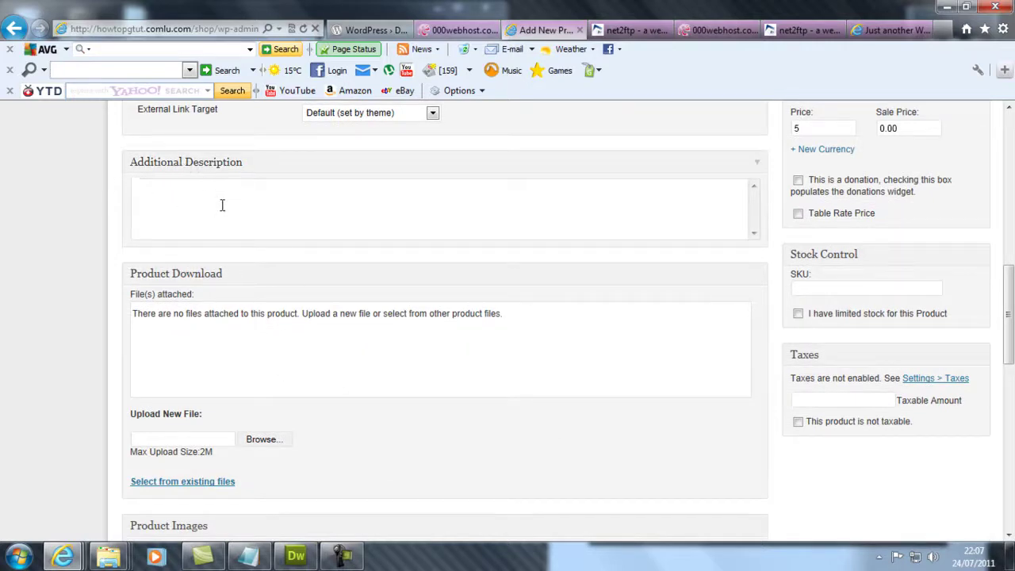
scroll(181, 290, down, 2)
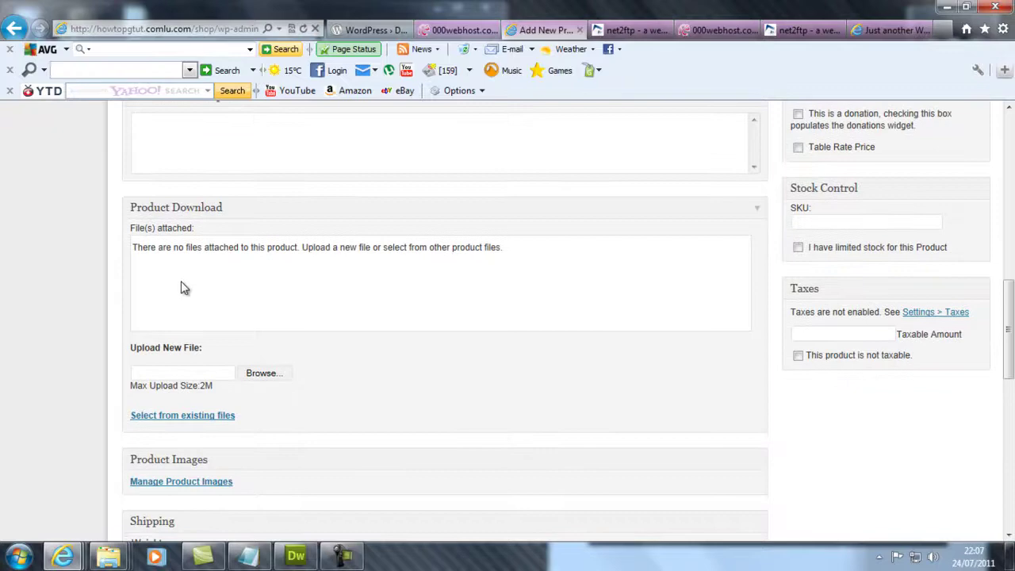
scroll(191, 282, down, 10)
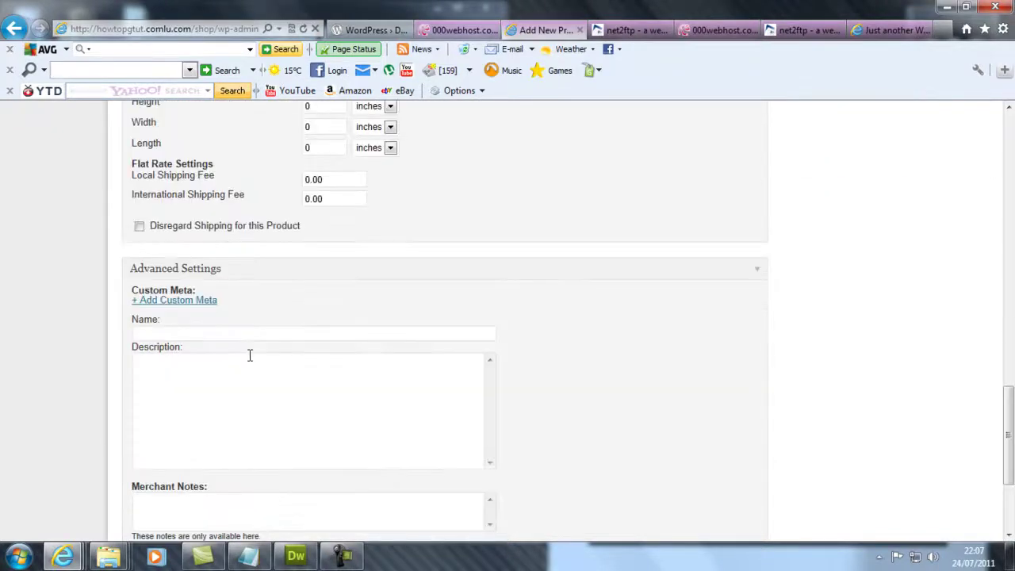
scroll(248, 359, up, 9)
scroll(248, 358, down, 8)
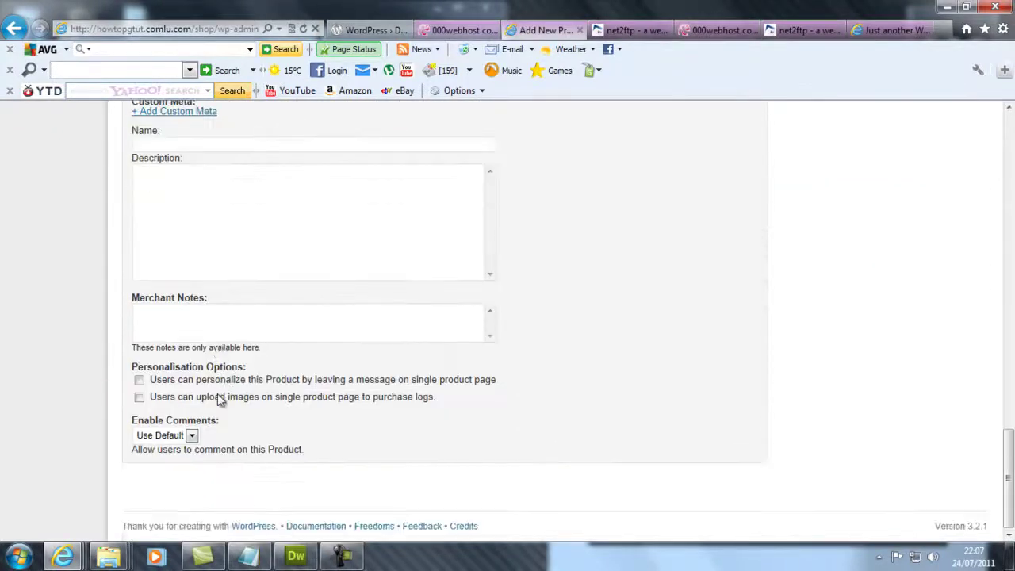
scroll(230, 341, up, 2)
scroll(238, 279, up, 15)
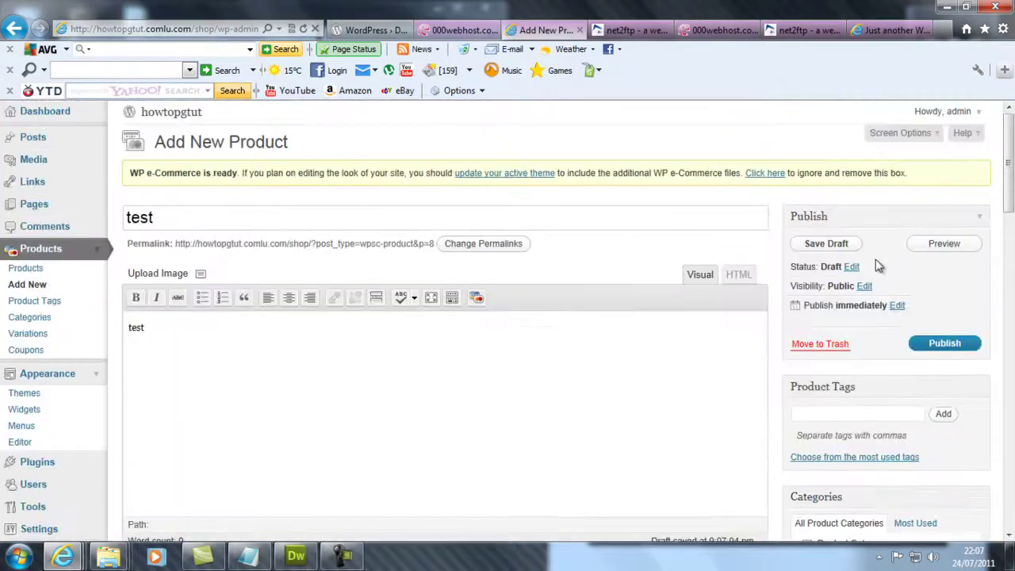
click(944, 347)
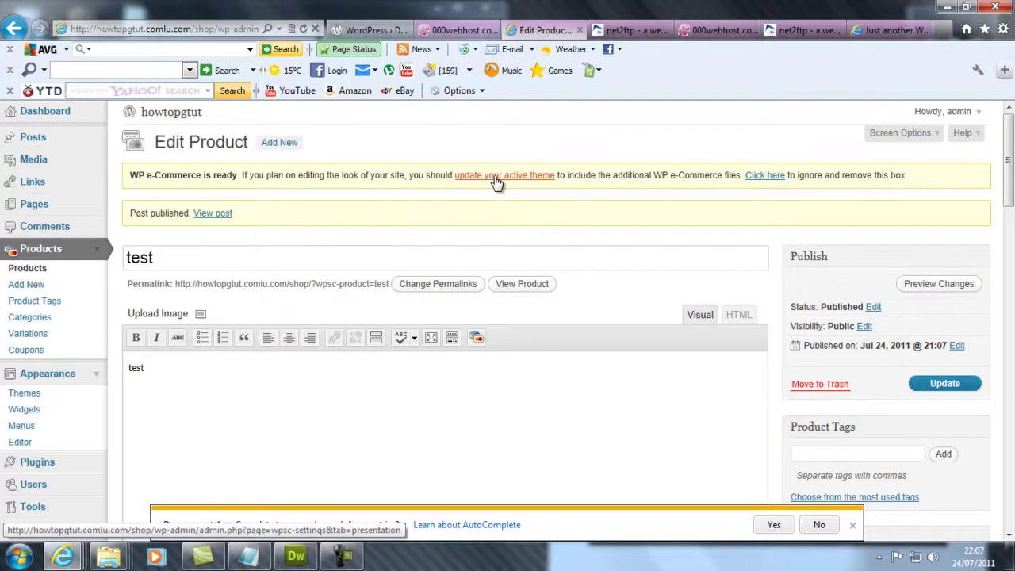
Follow the 'update your active theme' link and confirm leaving the product editor.
click(496, 181)
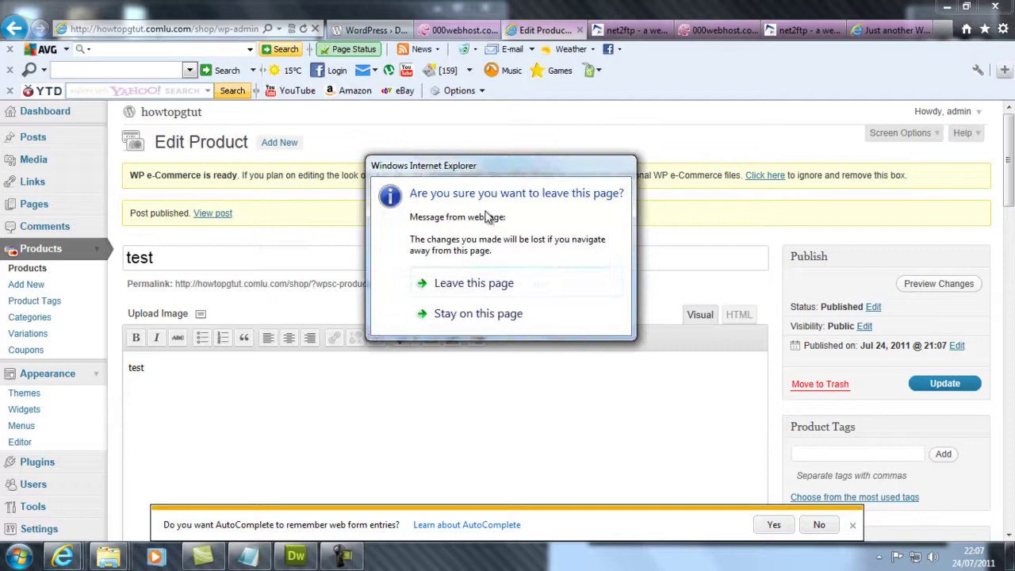
click(444, 284)
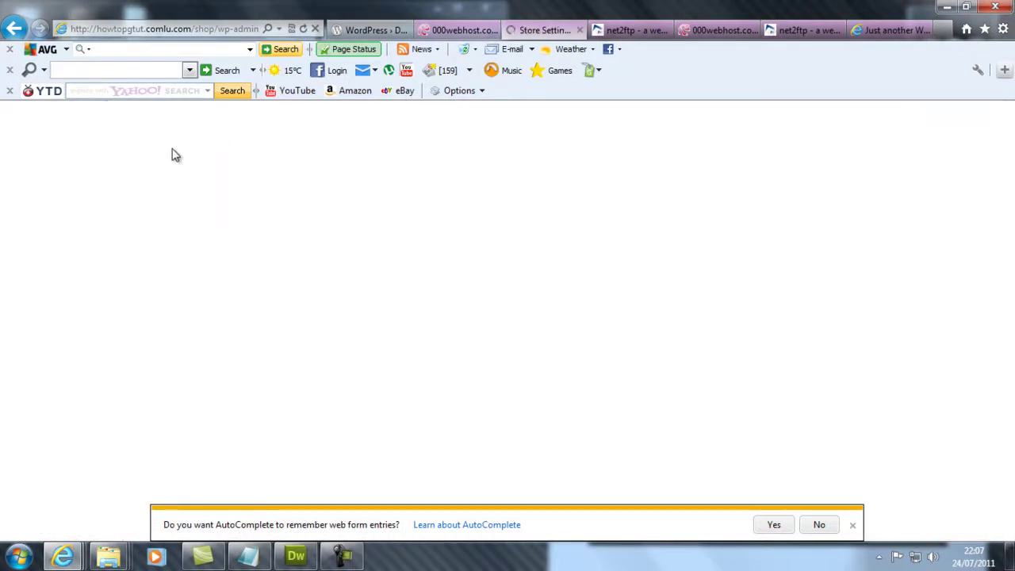
Copy wpsc-shopping_cart_page, category-list, category_widget and single_product templates into the active theme.
scroll(483, 340, down, 5)
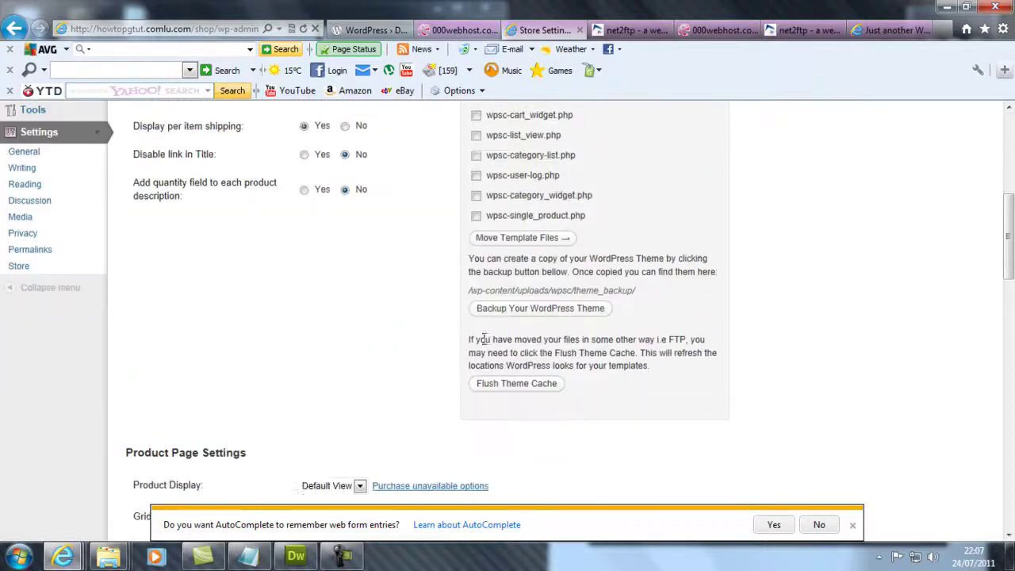
scroll(483, 340, up, 3)
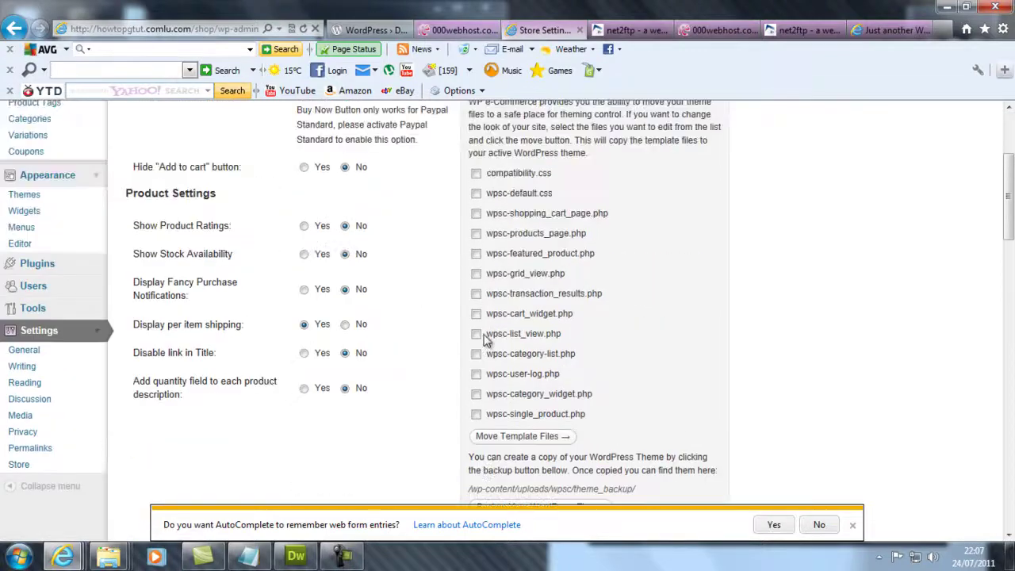
click(476, 213)
drag(486, 389, 587, 418)
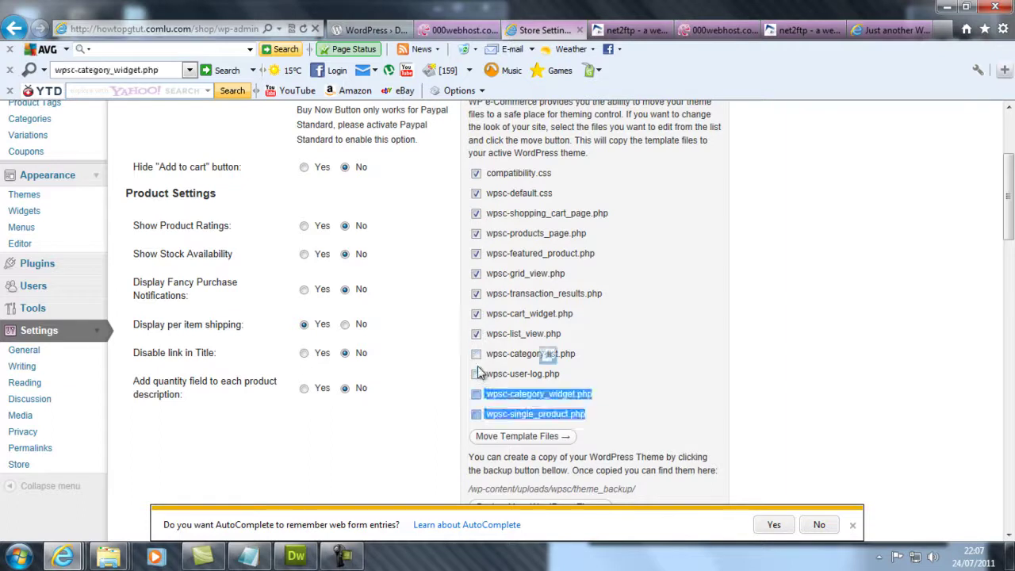
click(476, 353)
click(475, 395)
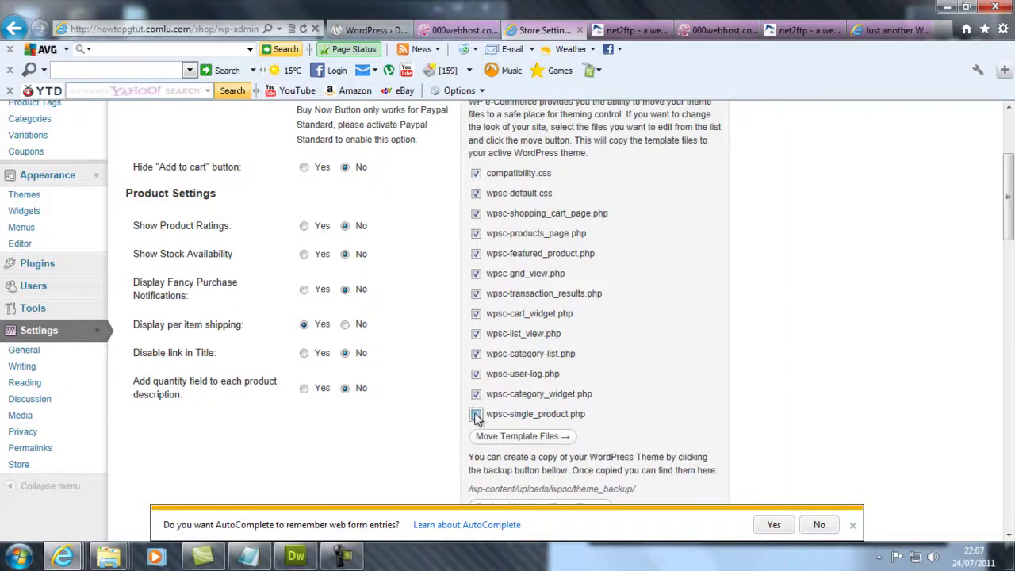
click(476, 414)
click(481, 437)
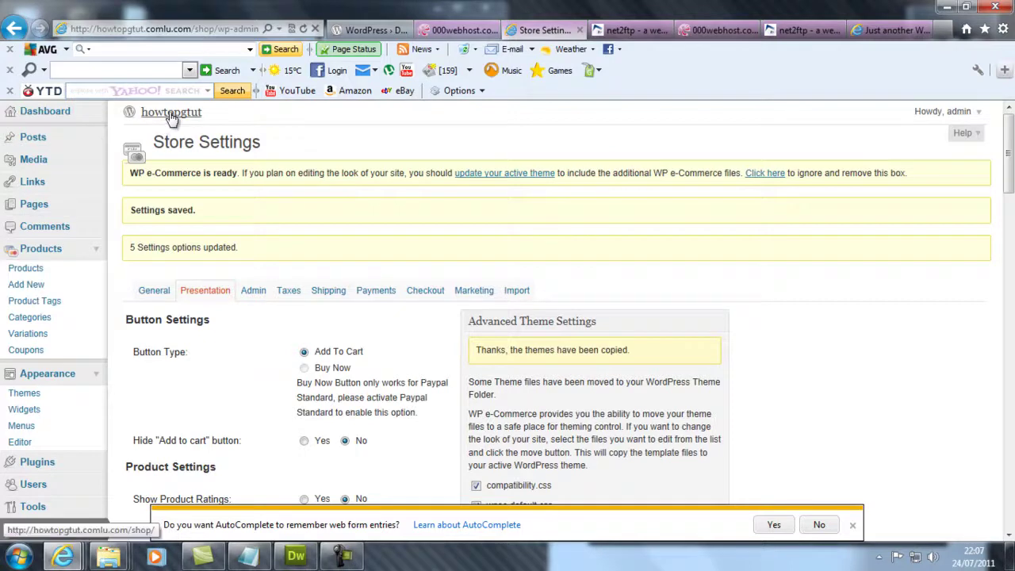
On the live shop's Products Page, add the test product to the cart.
click(197, 117)
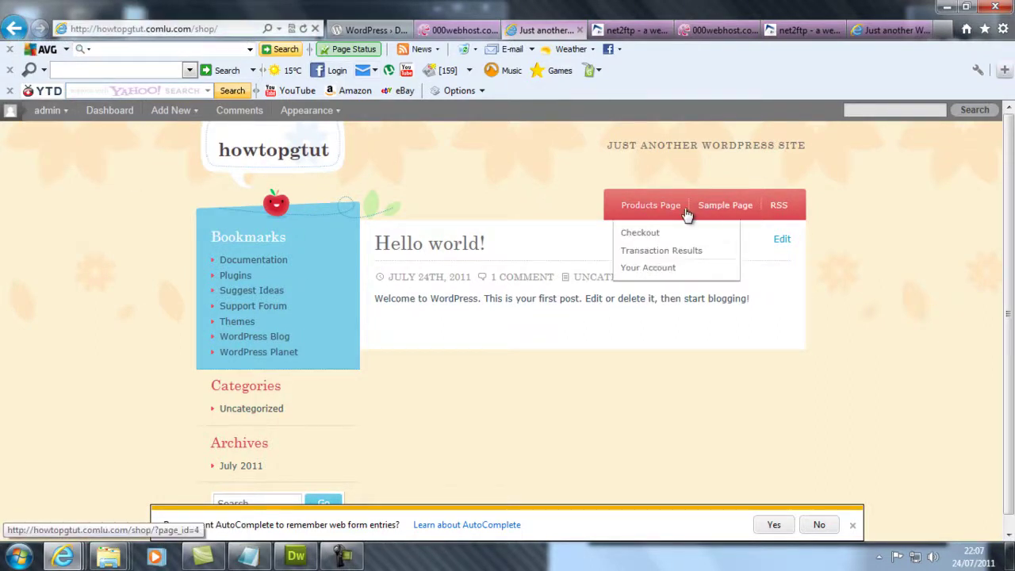
click(663, 234)
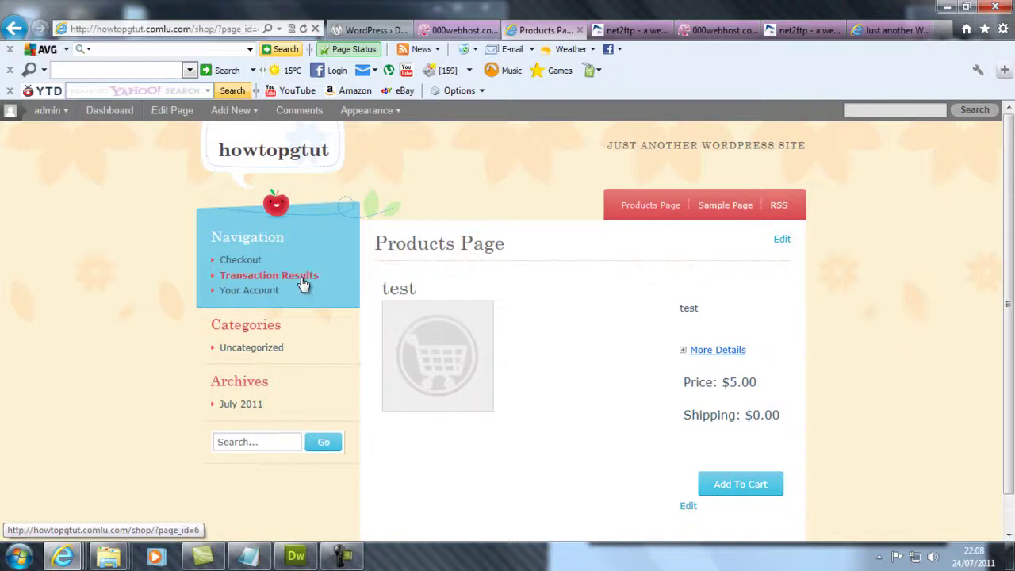
scroll(715, 384, down, 1)
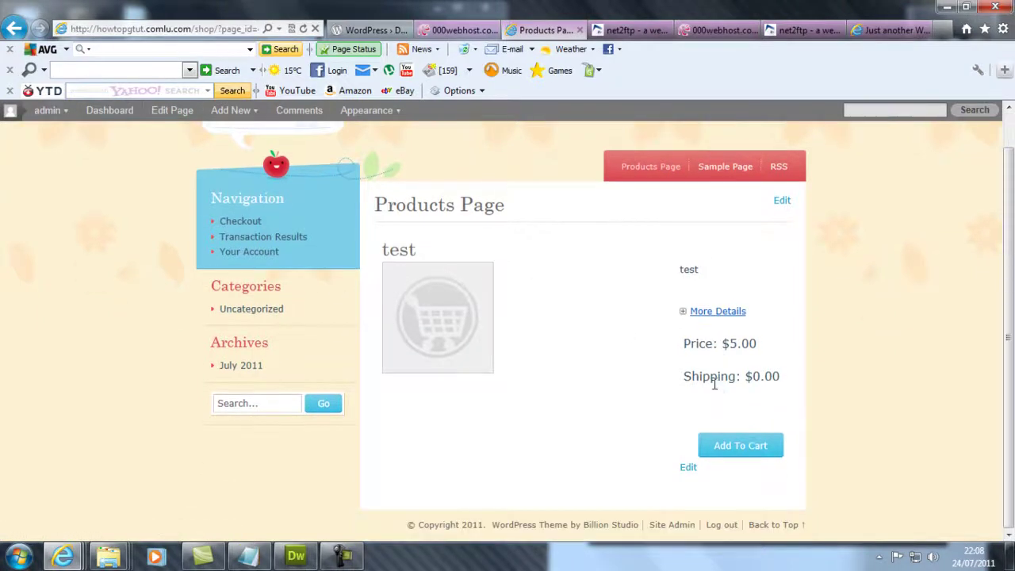
click(760, 457)
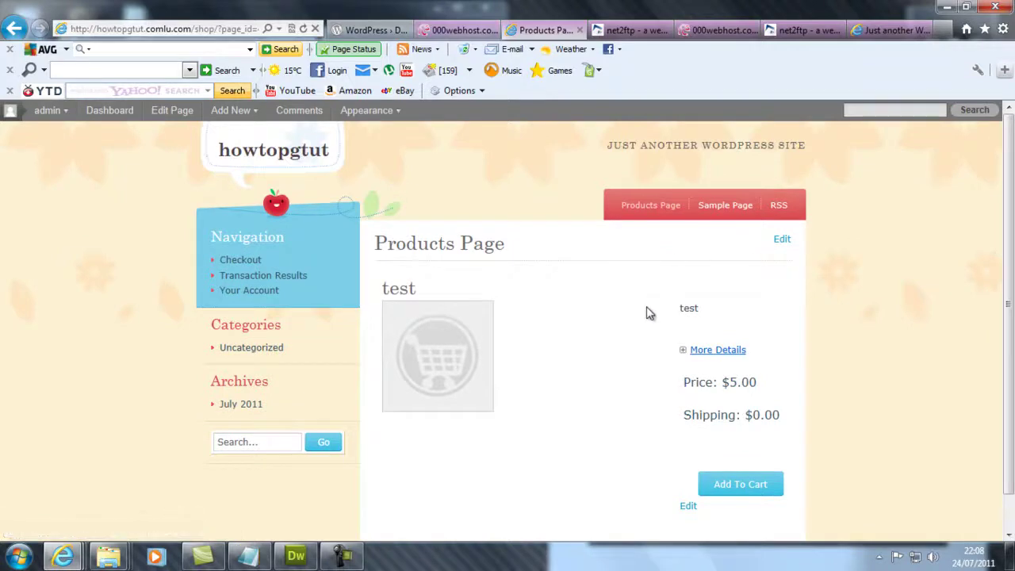
Glance at the 000webhost control panel, then navigate back to the Store Settings admin page.
click(468, 31)
scroll(526, 335, down, 3)
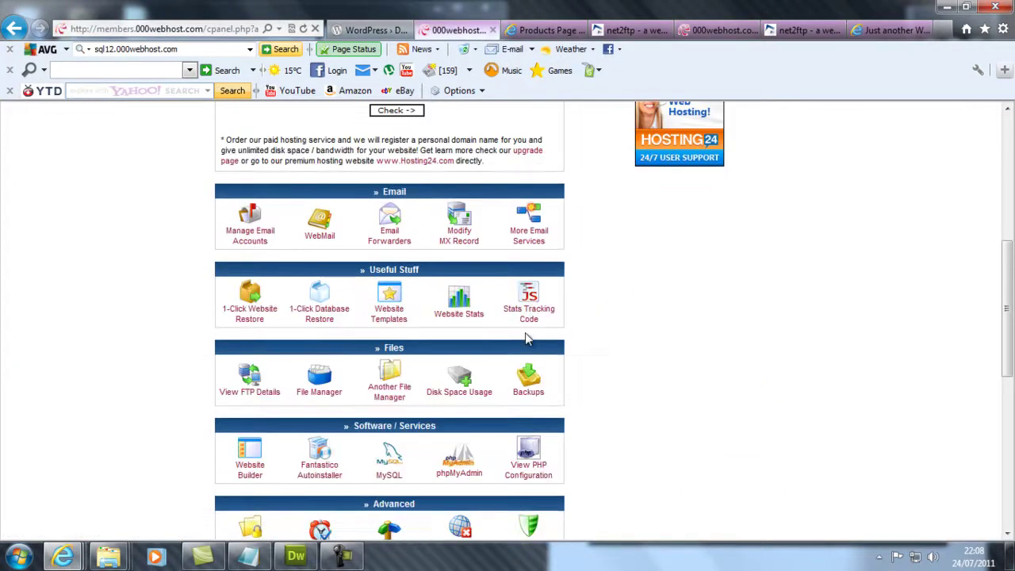
scroll(662, 238, up, 2)
click(545, 30)
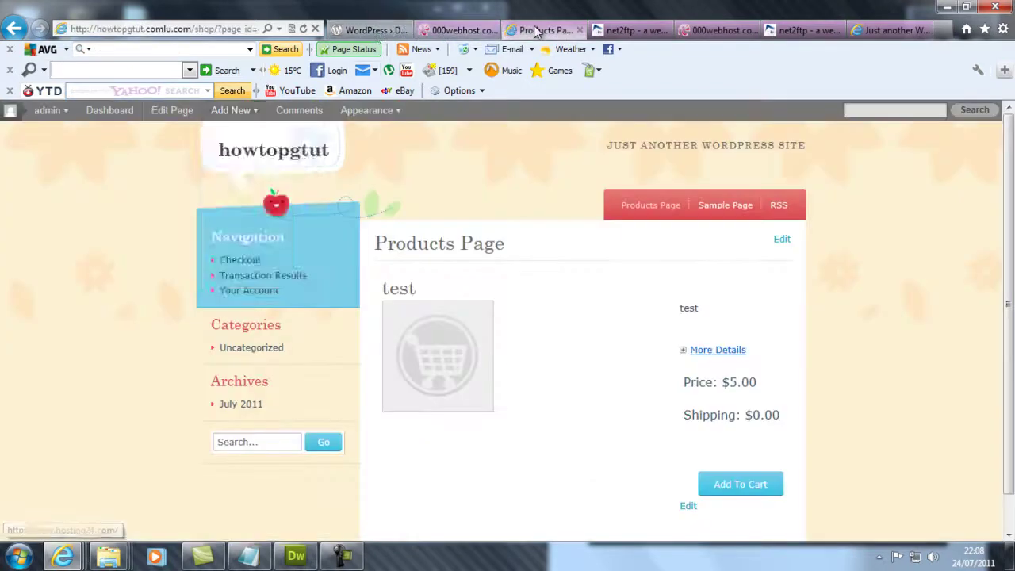
click(10, 29)
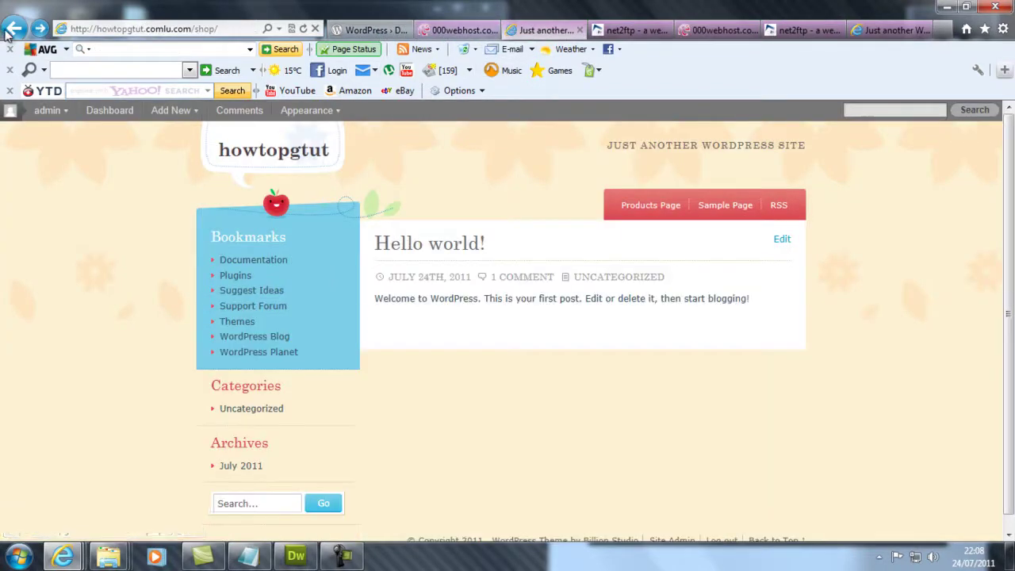
click(9, 29)
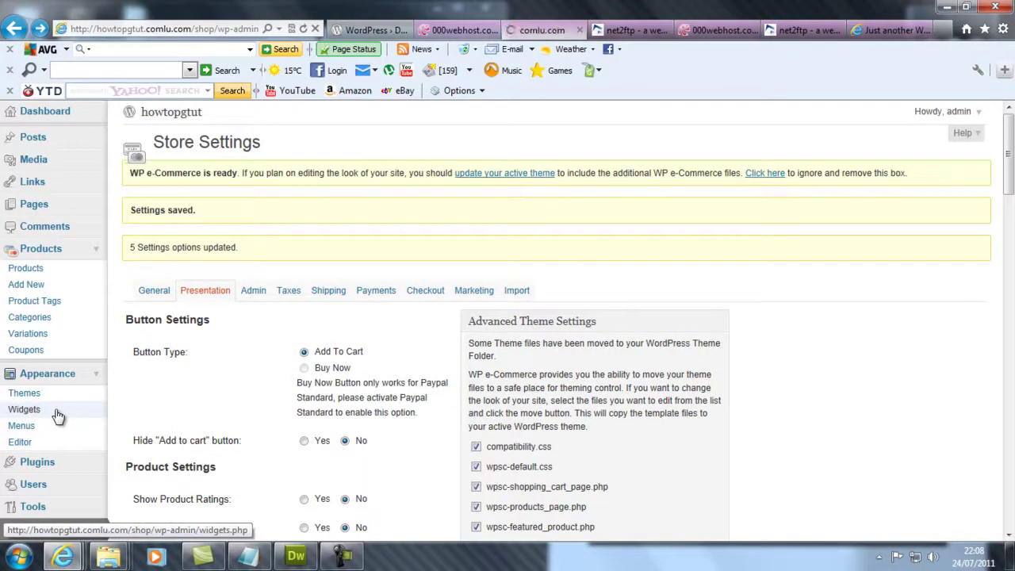
Add the Shopping Cart widget to the Sidebar, save it, and view the cart listing test at $5.00.
click(58, 417)
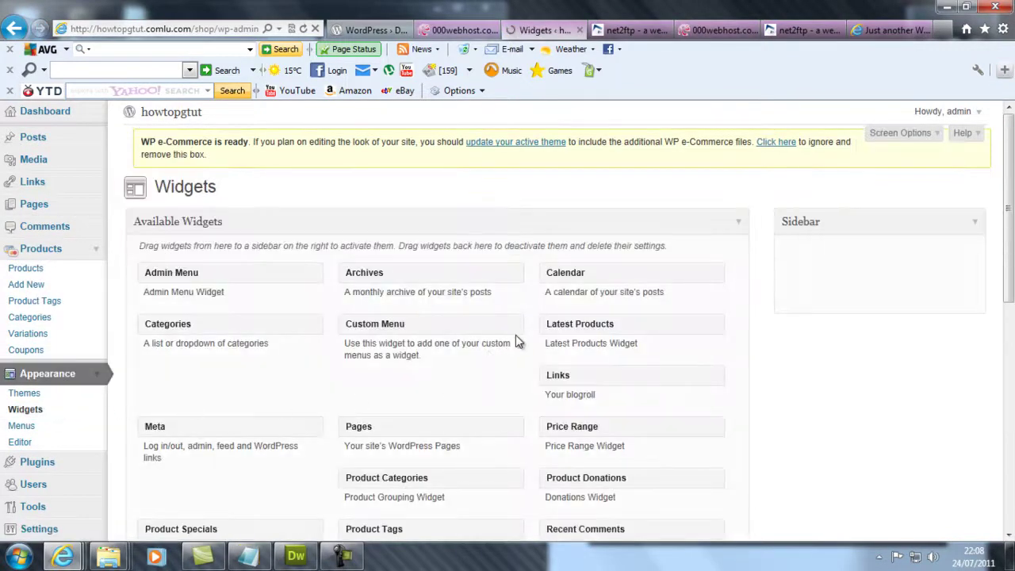
scroll(516, 340, down, 3)
scroll(825, 201, up, 3)
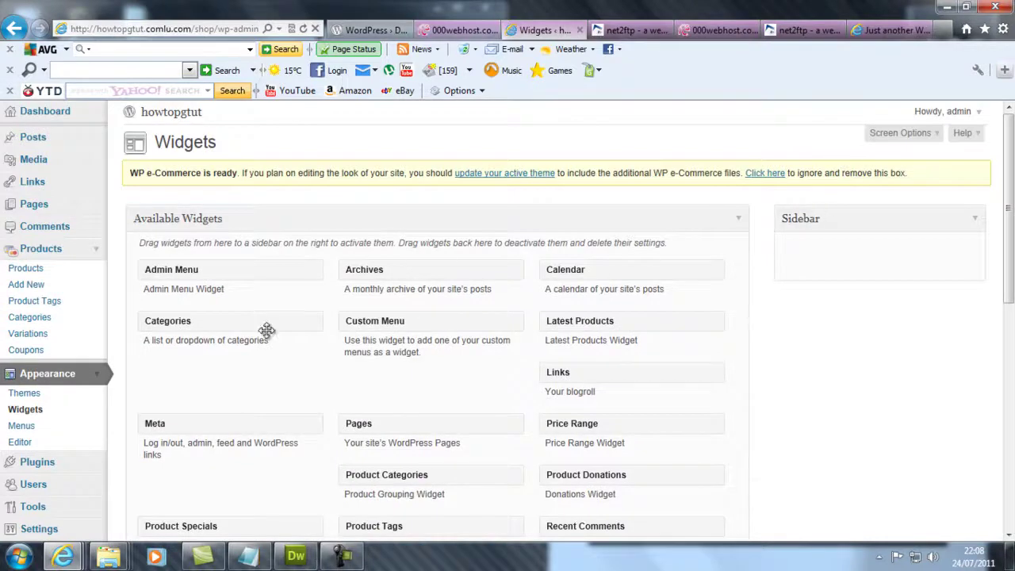
scroll(278, 335, down, 3)
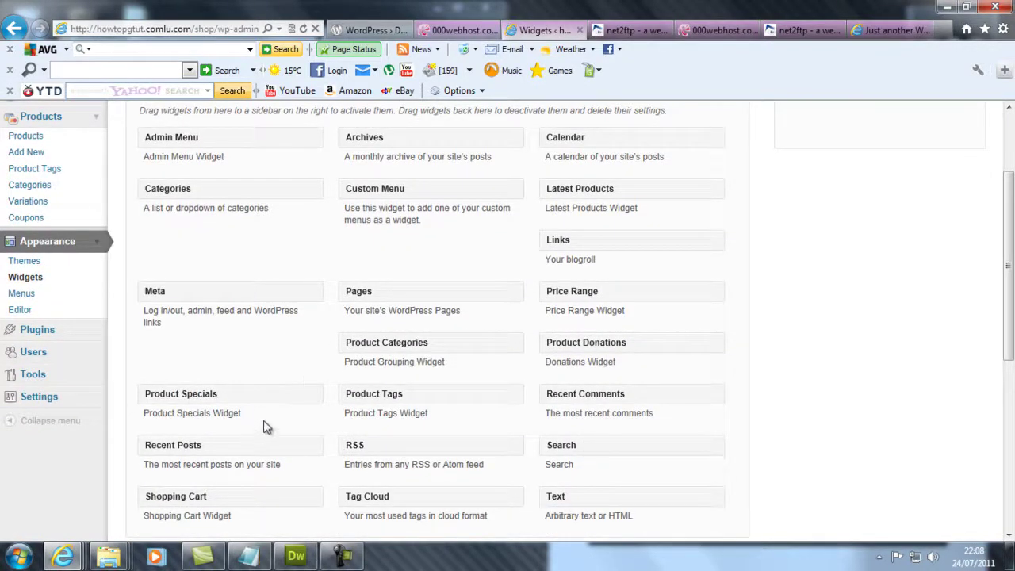
scroll(549, 230, down, 3)
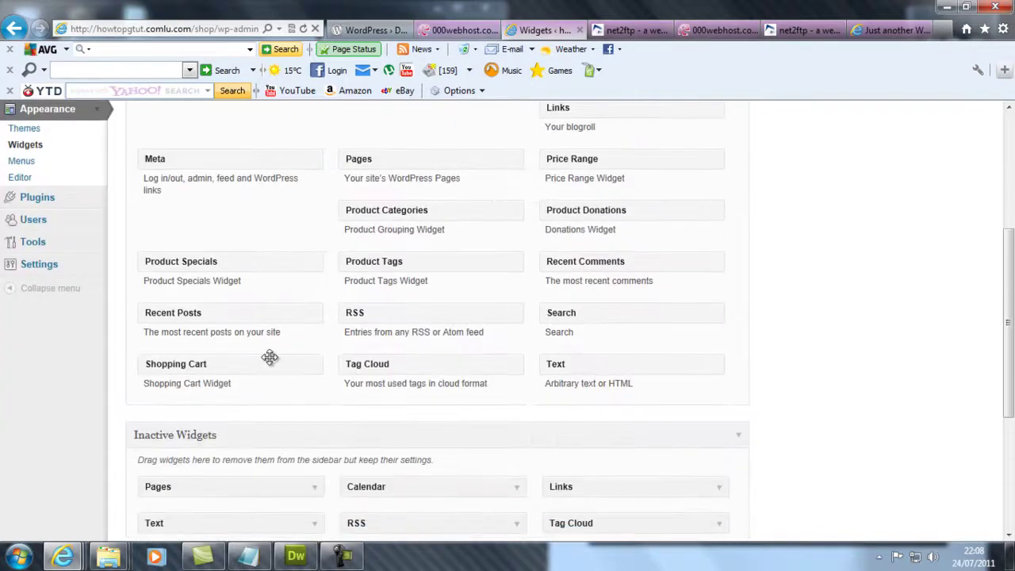
drag(206, 369, 853, 256)
scroll(555, 301, up, 6)
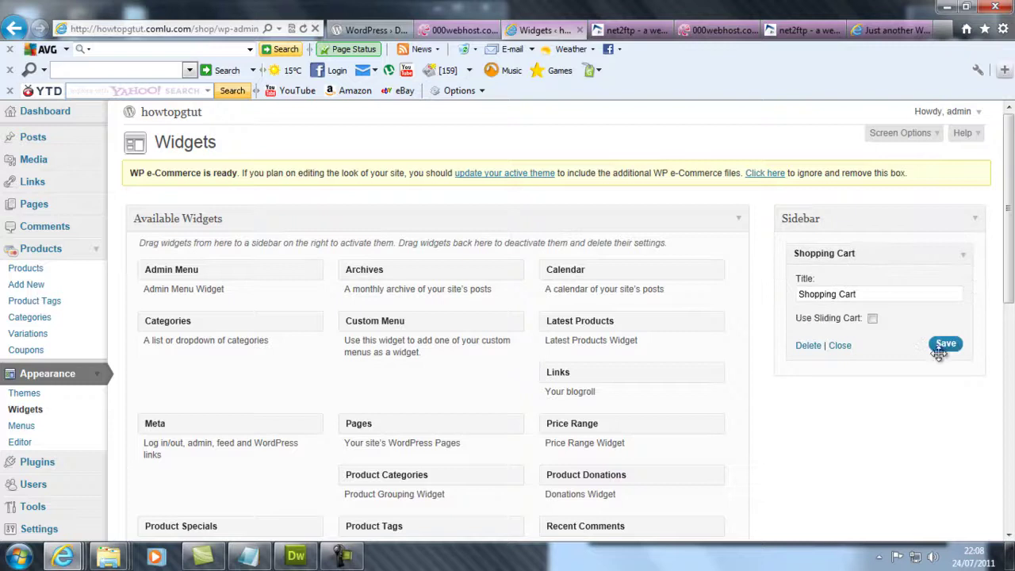
click(944, 345)
click(944, 344)
click(162, 113)
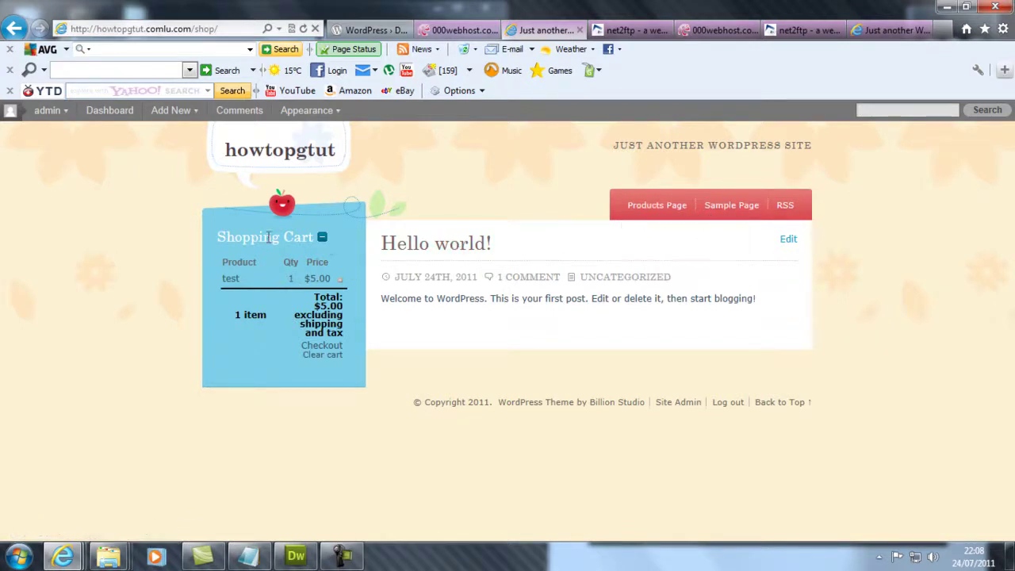
Collapse and expand the Shopping Cart widget several times.
click(324, 240)
click(323, 240)
click(324, 240)
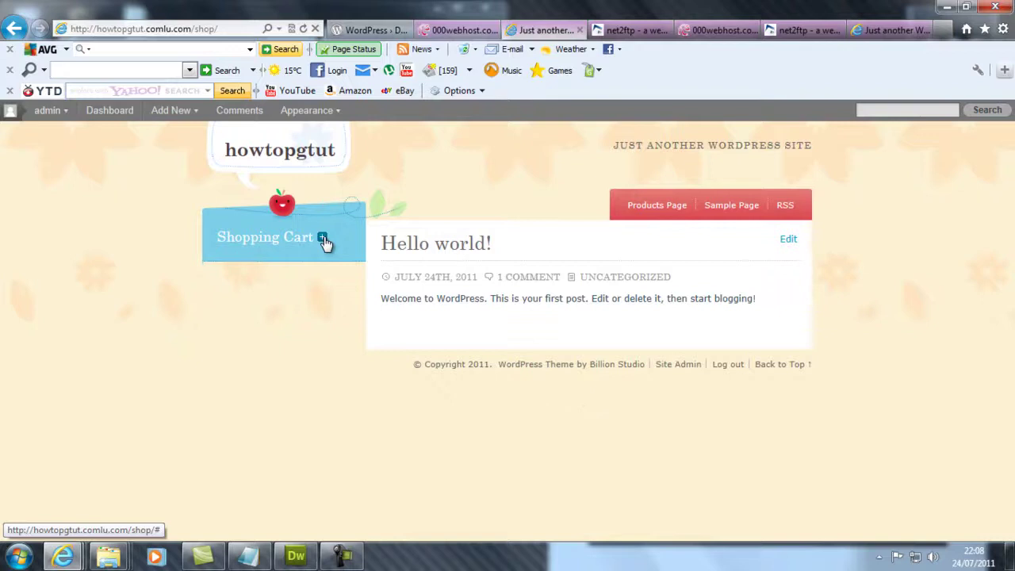
click(324, 240)
click(324, 240)
click(324, 240)
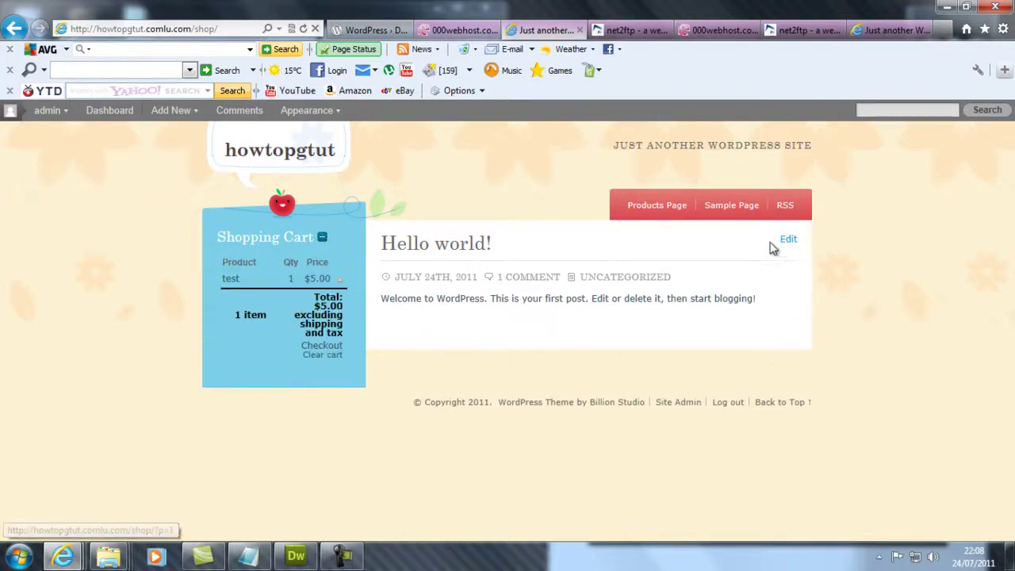
On the Products Page, remove the test item from the cart, then add it again.
click(629, 213)
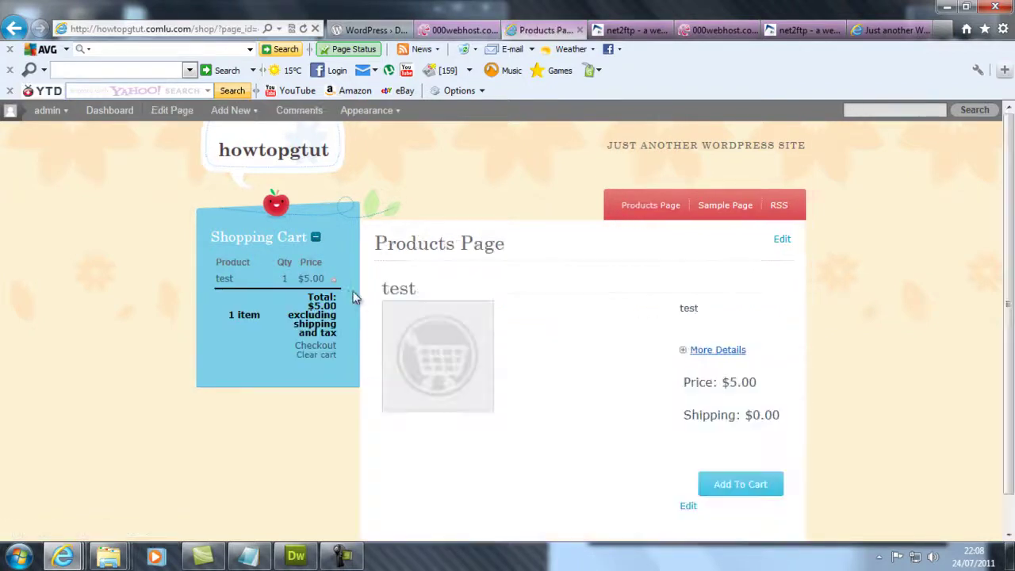
scroll(495, 318, down, 1)
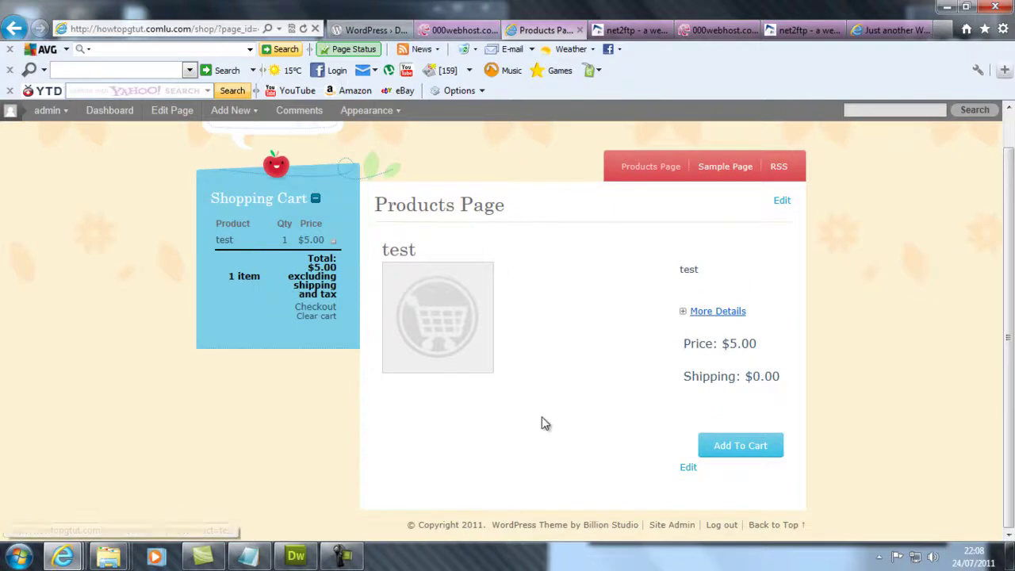
click(333, 241)
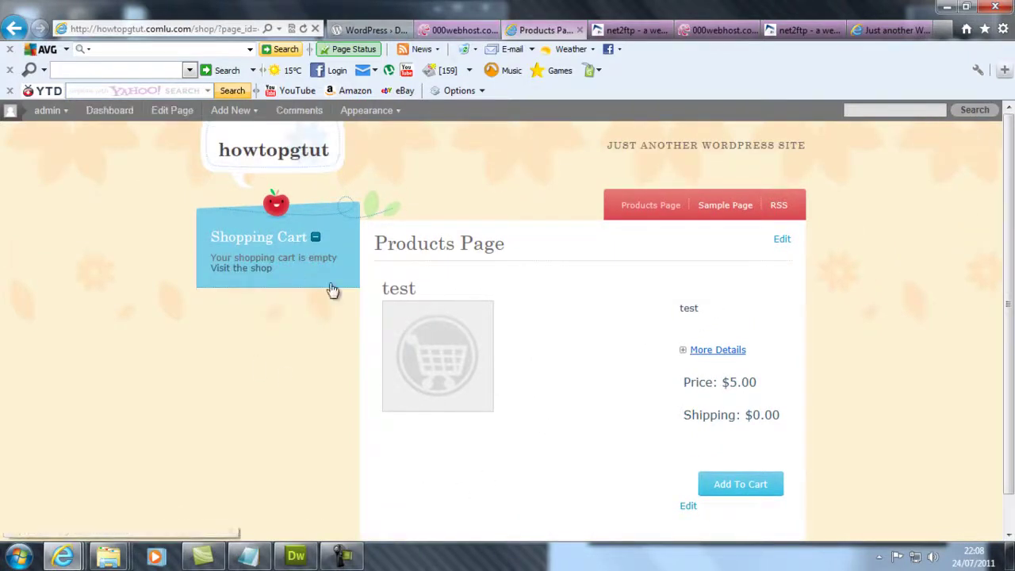
scroll(331, 288, down, 1)
click(745, 454)
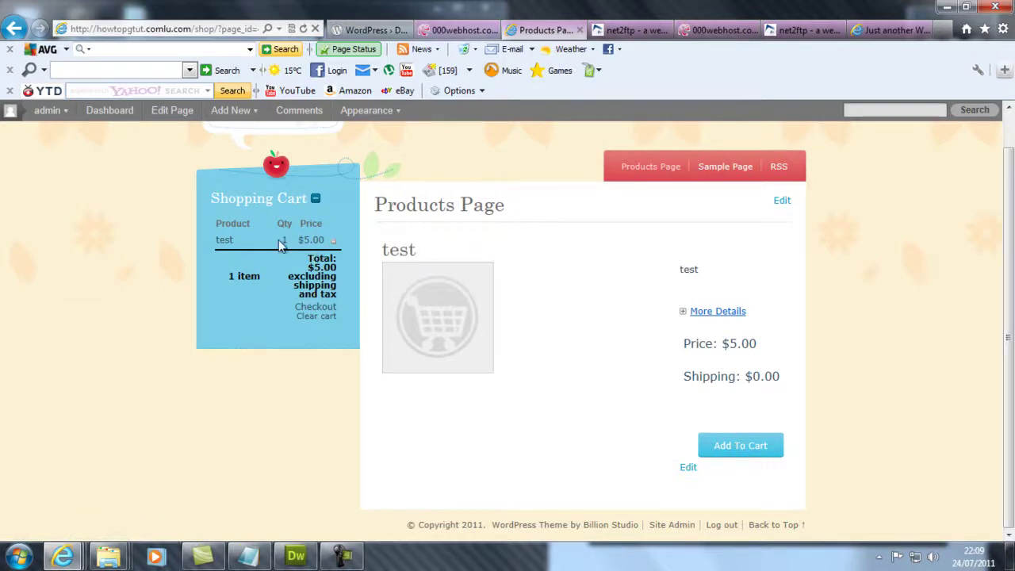
Check out from the widget to review the single test item at $5.00.
click(317, 308)
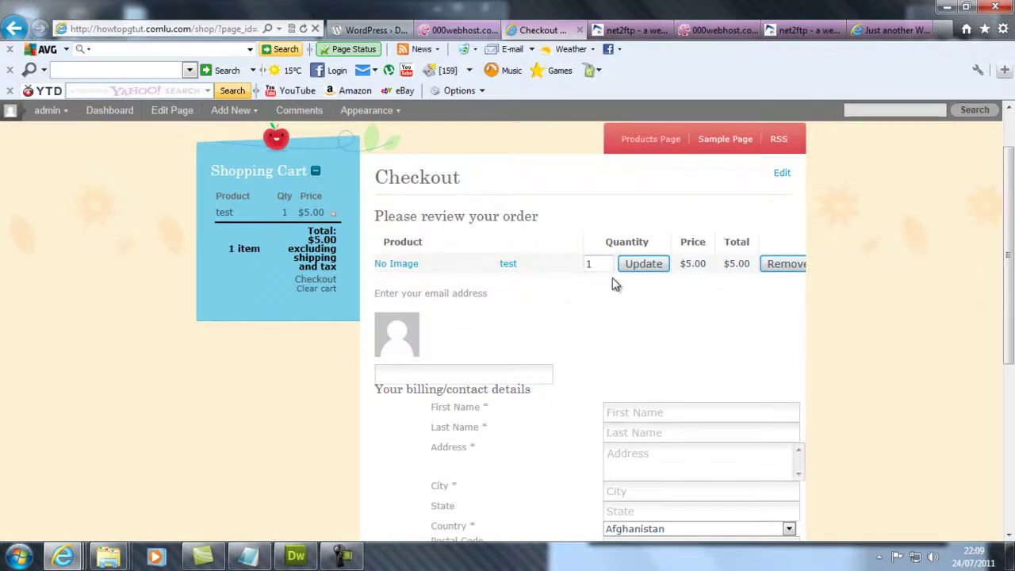
scroll(753, 251, down, 5)
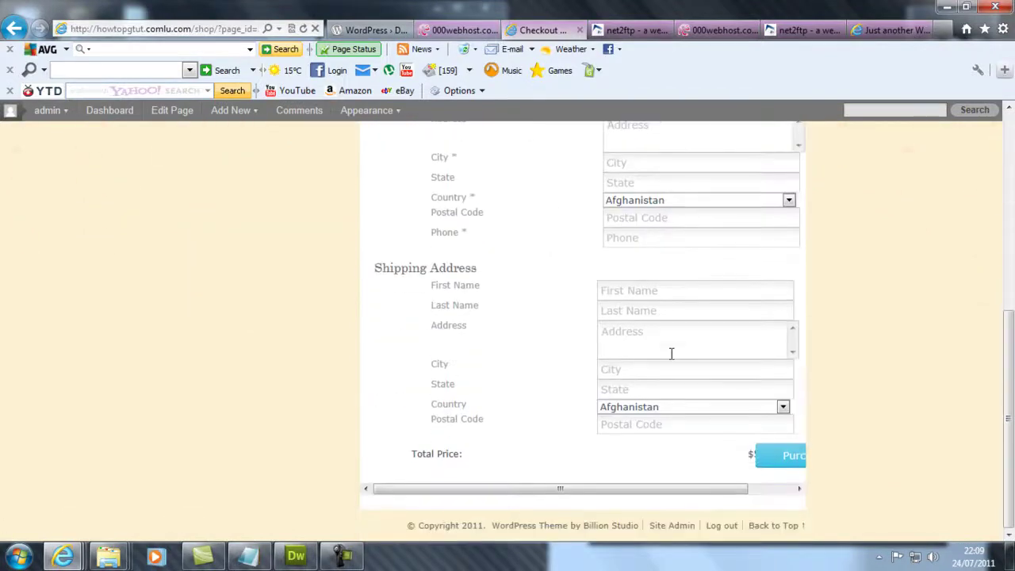
scroll(671, 353, up, 8)
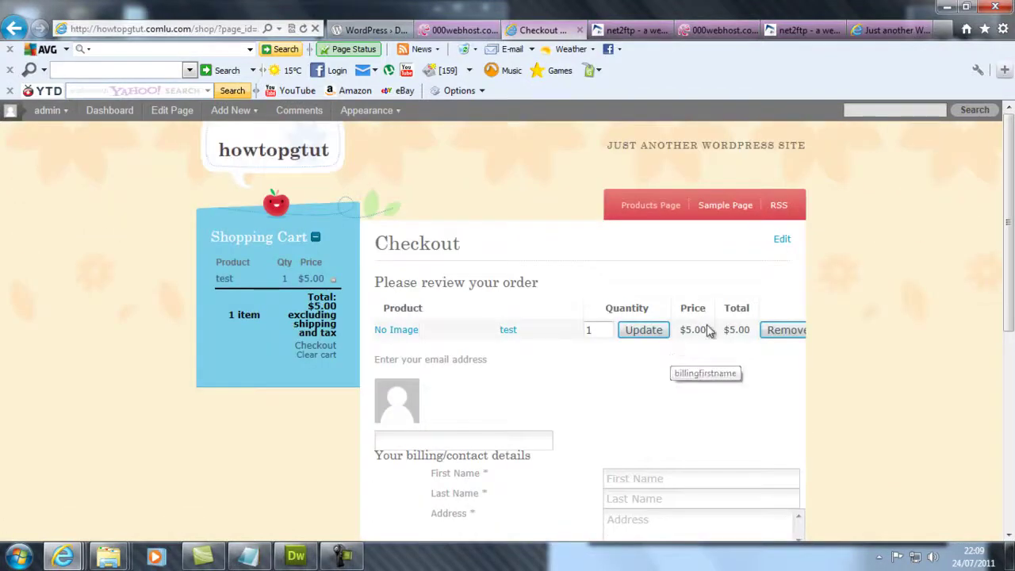
click(450, 30)
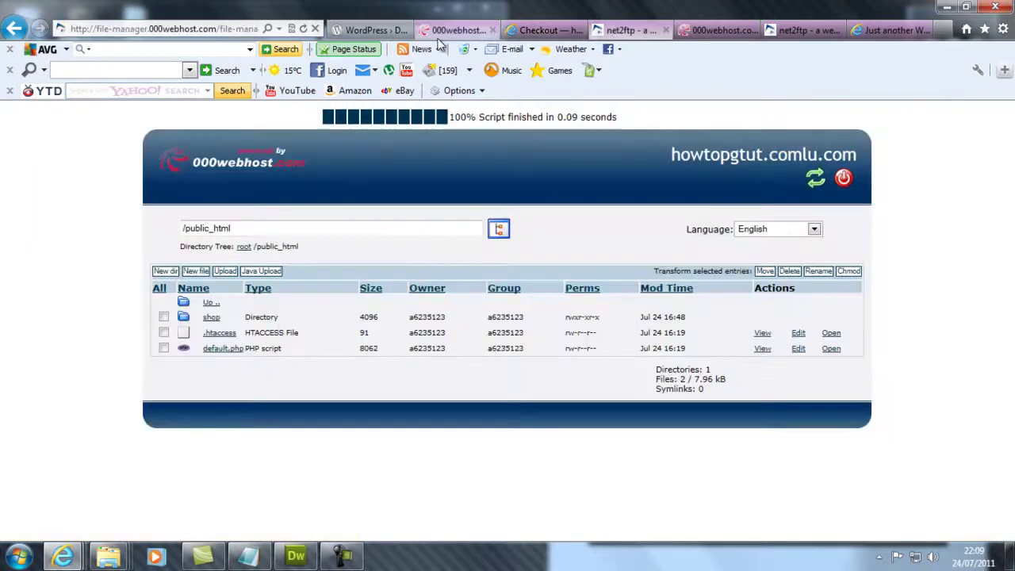
key(ctrl+shift+Tab)
click(453, 31)
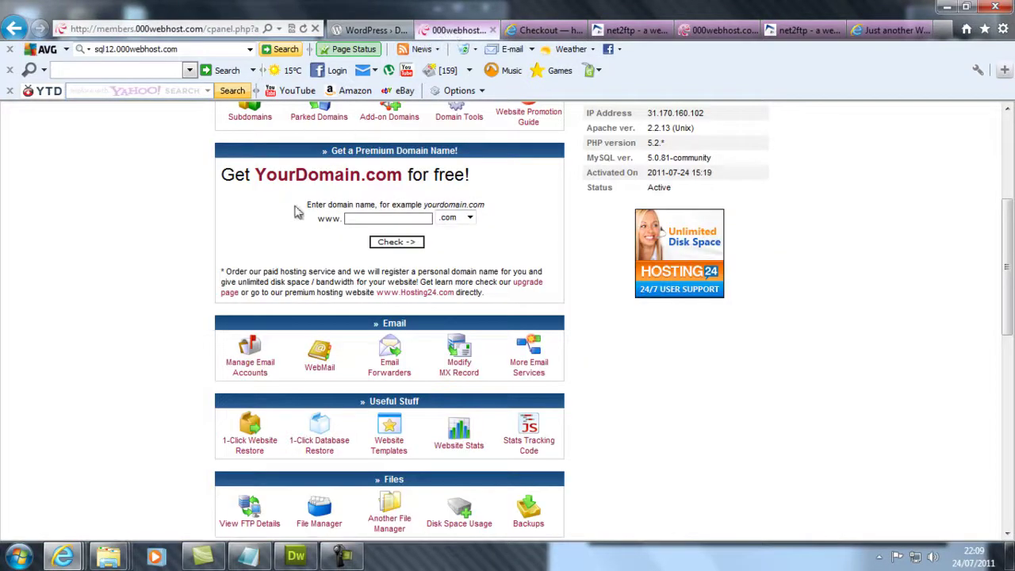
click(540, 30)
From the admin dashboard, expand Settings in the sidebar and open the Store settings page.
mouse_move(54, 117)
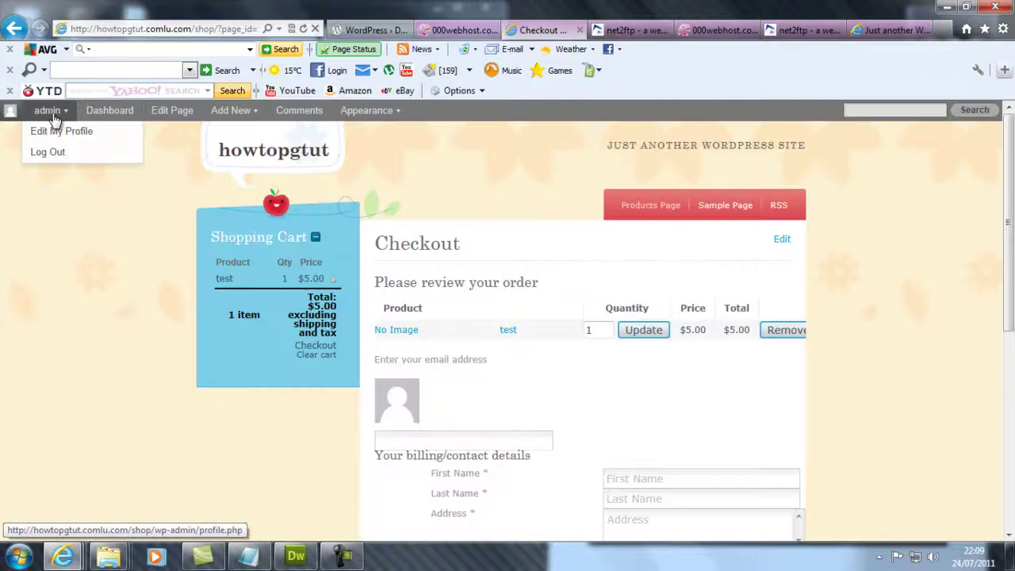
click(111, 116)
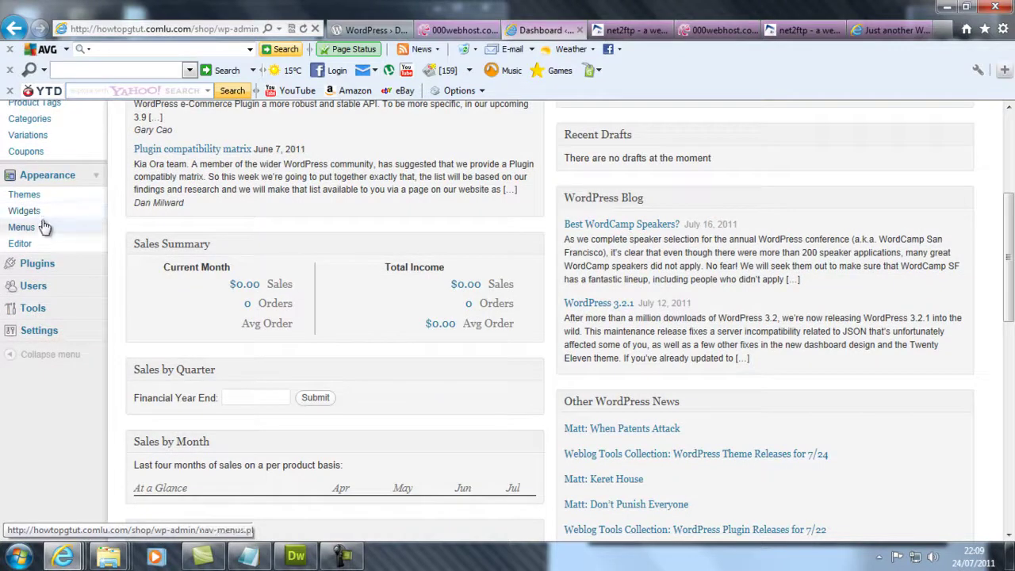
click(99, 269)
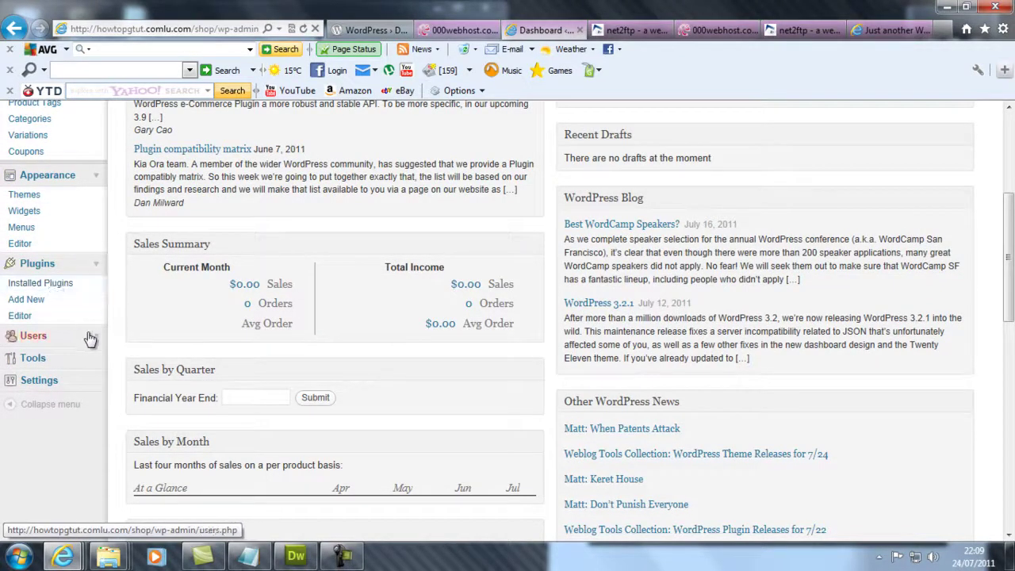
scroll(75, 294, up, 3)
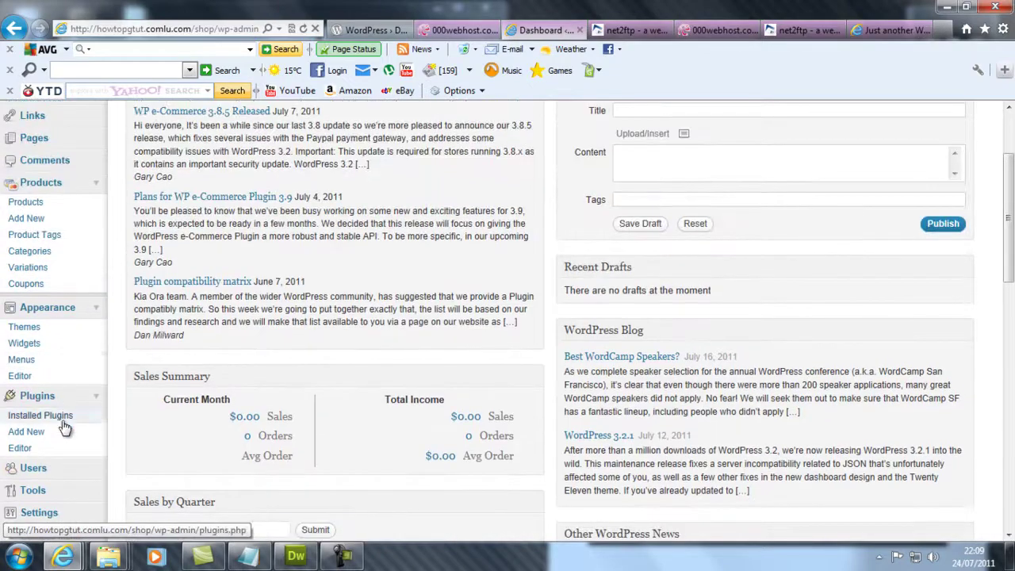
scroll(56, 417, up, 3)
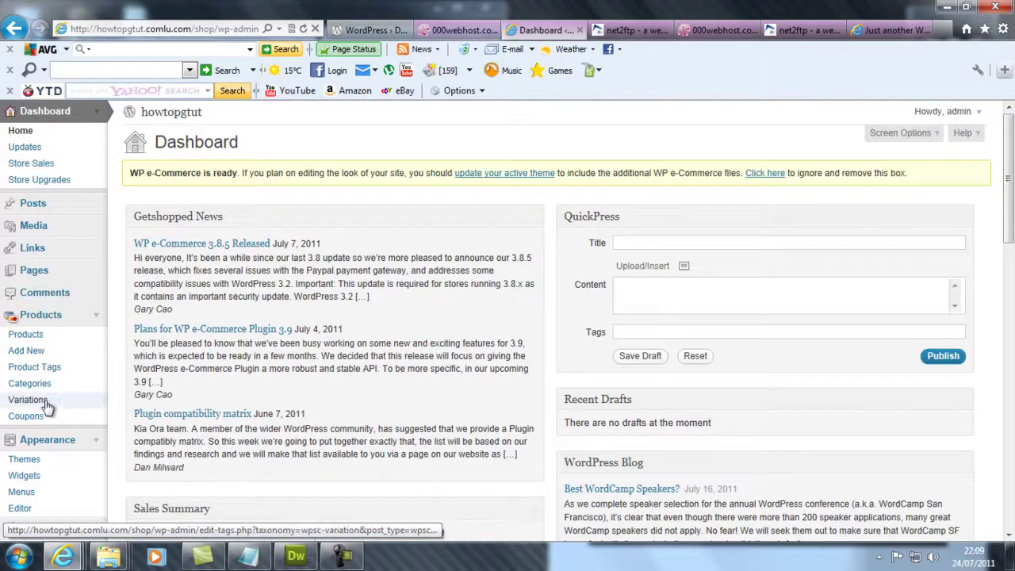
scroll(47, 406, down, 9)
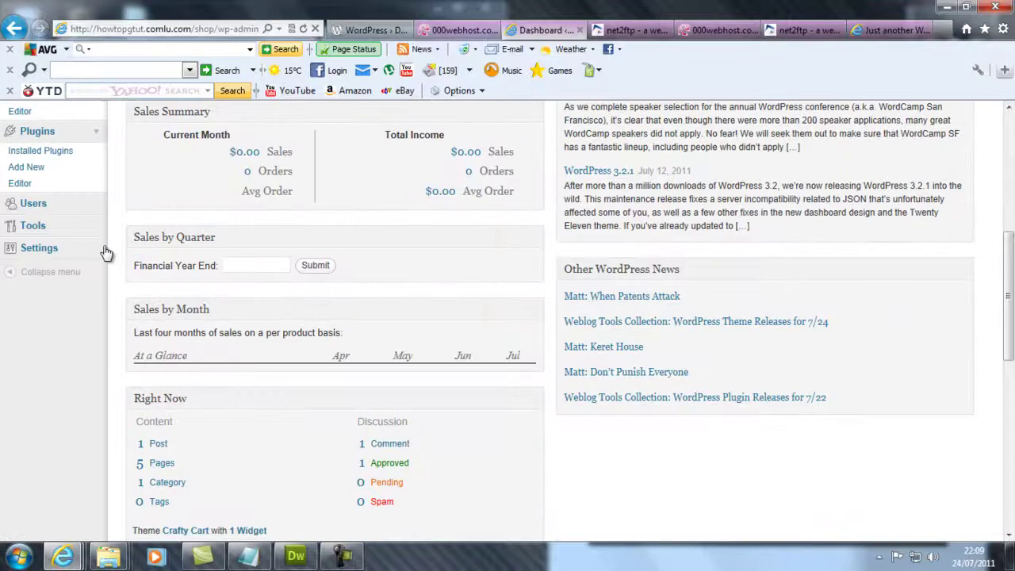
click(96, 249)
click(30, 366)
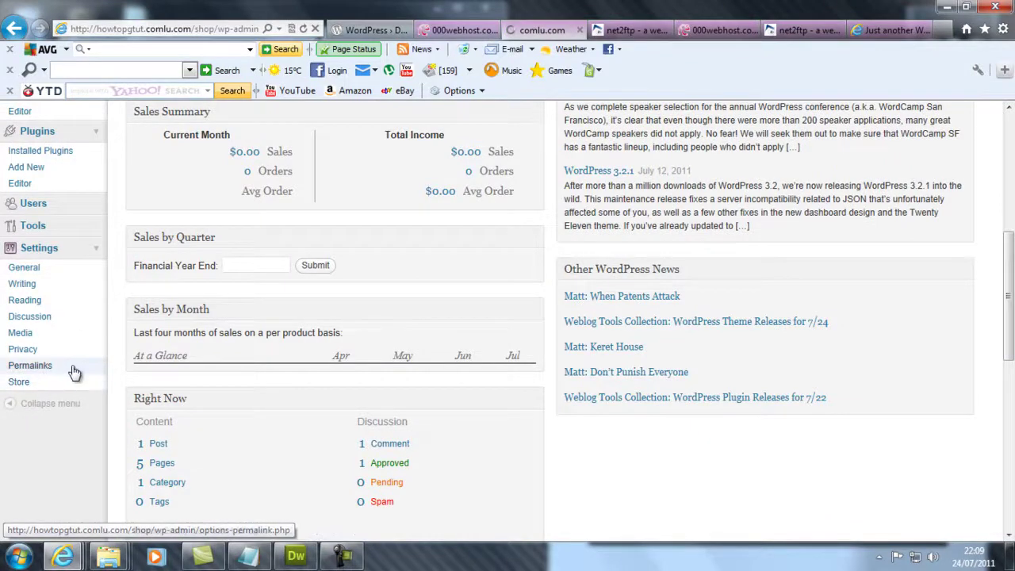
Check the General tab's Currency Type list, leaving it on New Zealand Dollar.
scroll(365, 286, down, 3)
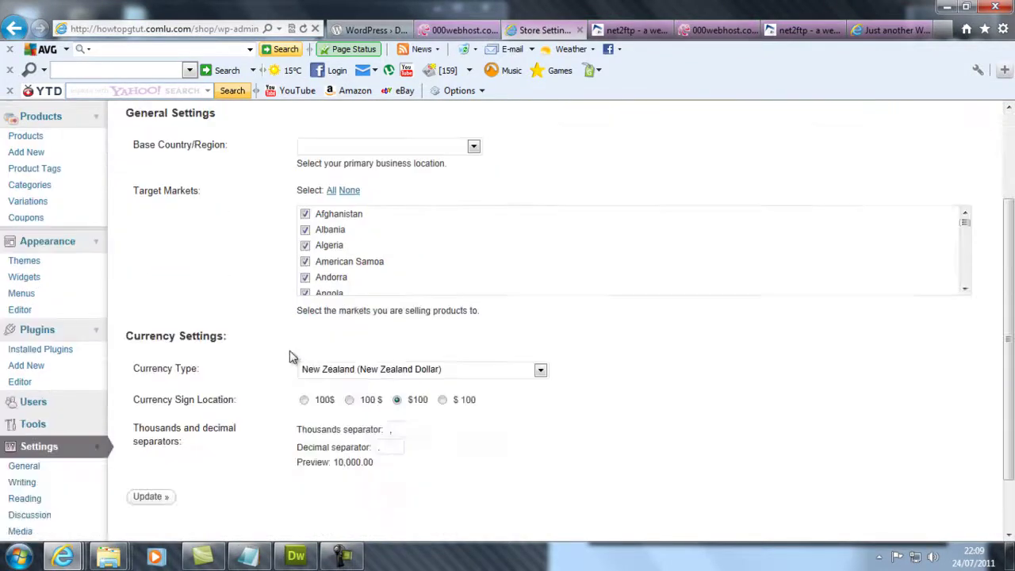
scroll(302, 345, down, 2)
scroll(310, 333, up, 6)
scroll(389, 428, down, 3)
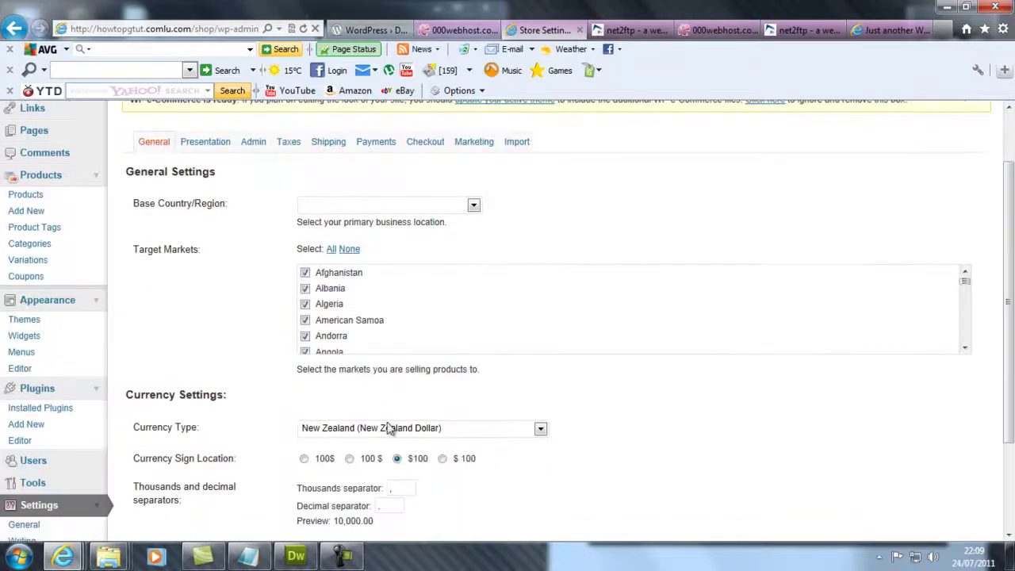
click(405, 437)
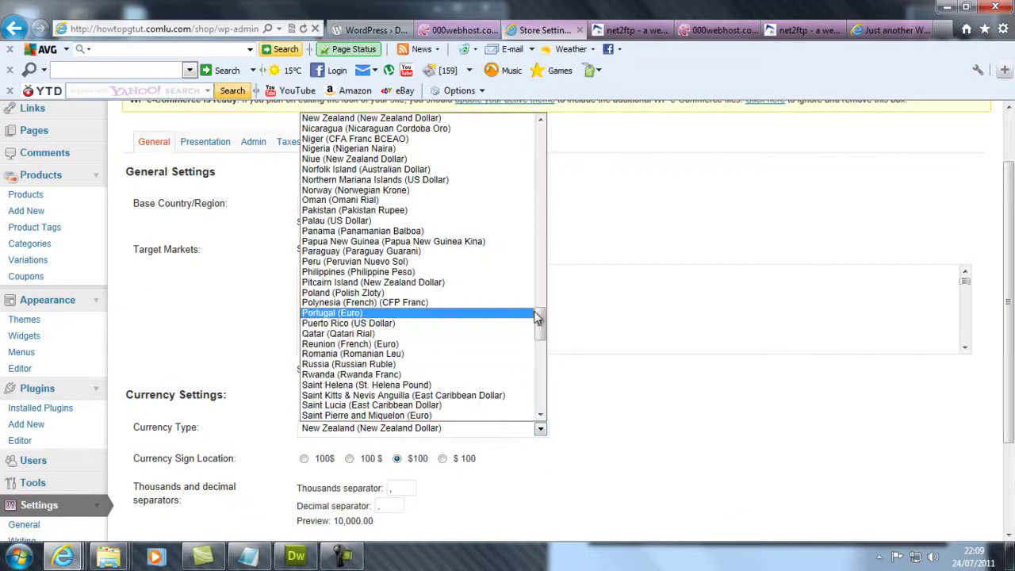
click(573, 290)
Scroll through the Presentation tab's button, product and thumbnail settings.
scroll(373, 452, down, 3)
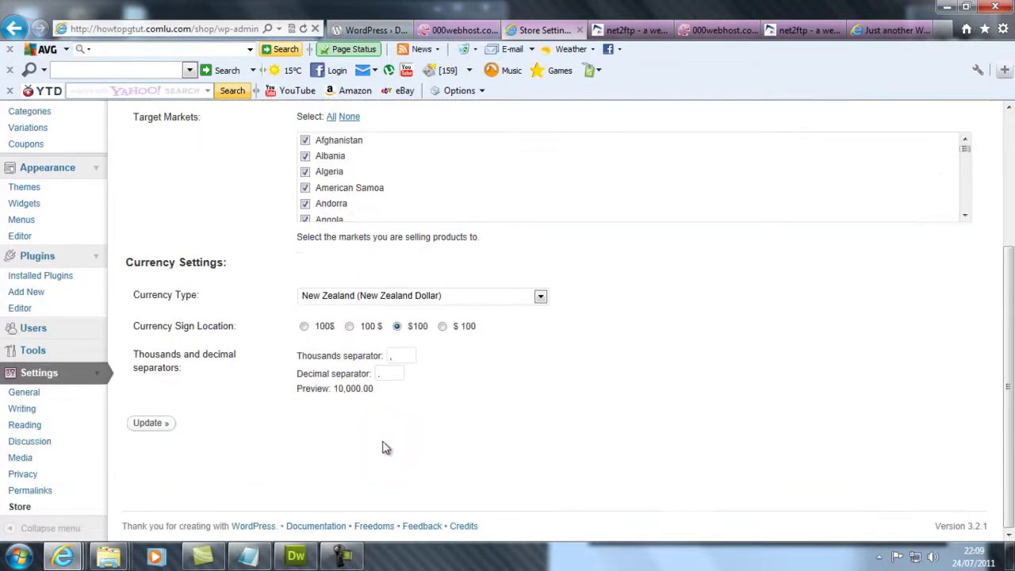
scroll(357, 357, up, 5)
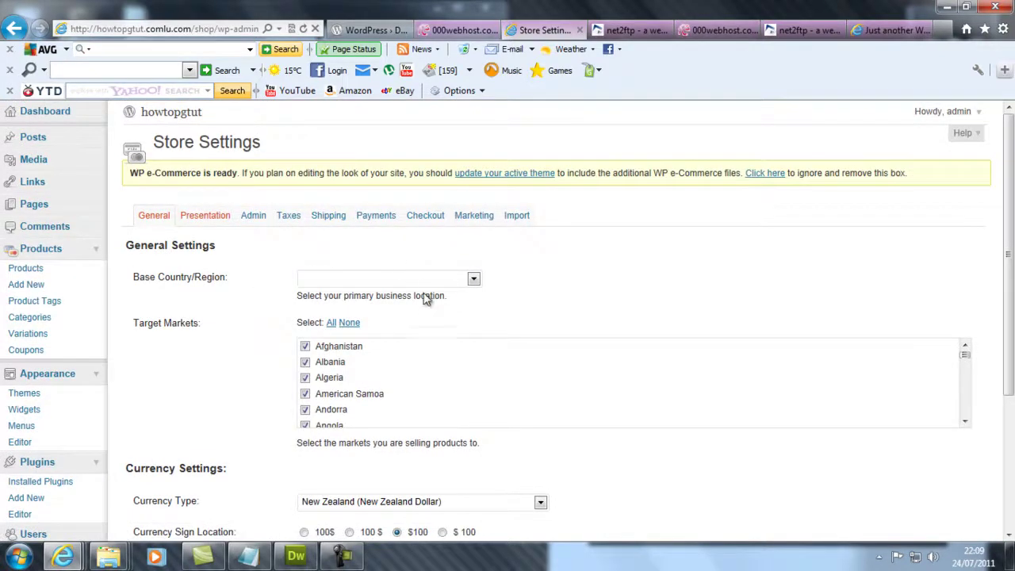
scroll(458, 306, down, 5)
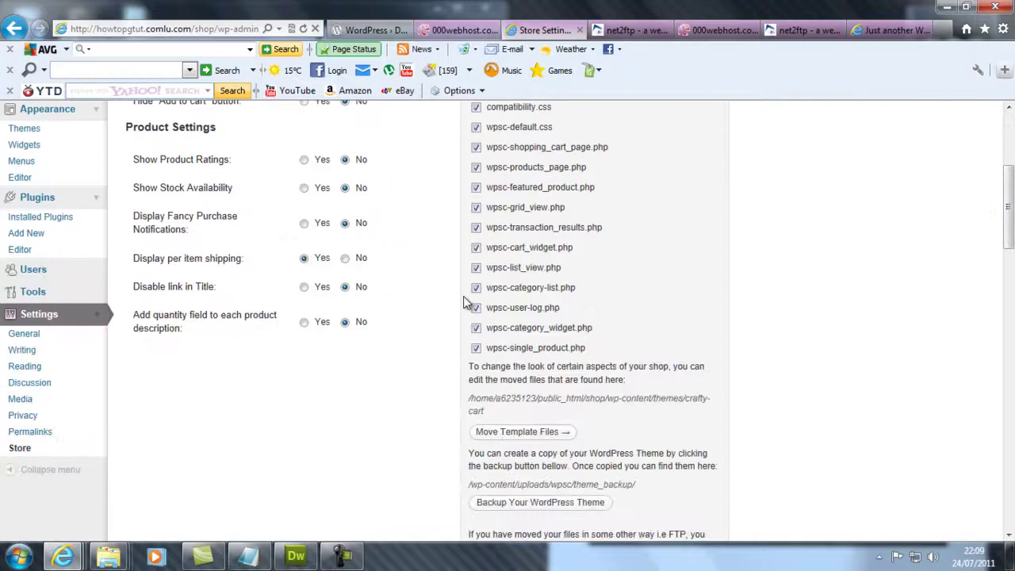
scroll(444, 317, up, 2)
scroll(408, 341, down, 6)
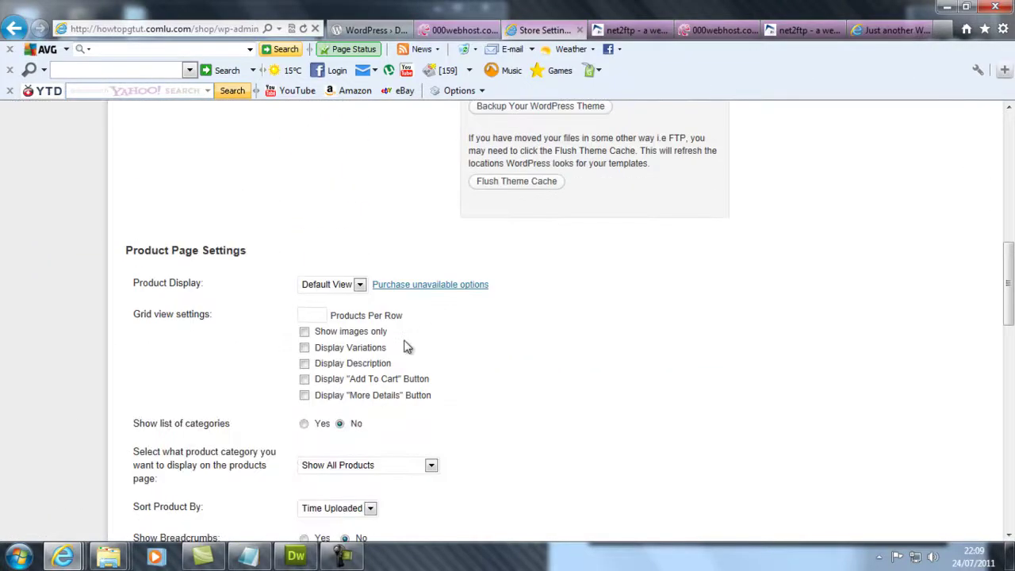
scroll(405, 341, down, 8)
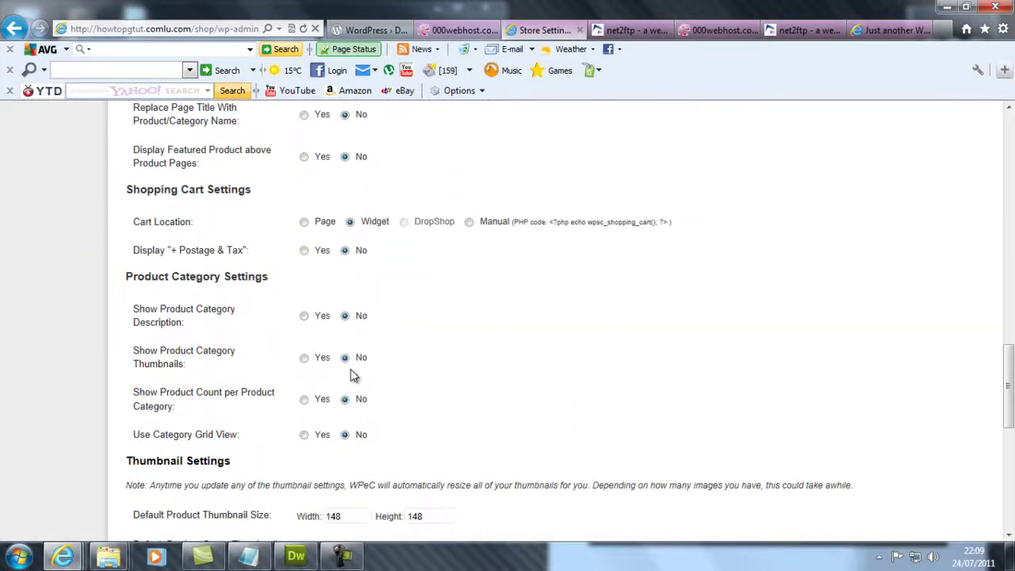
scroll(369, 363, up, 15)
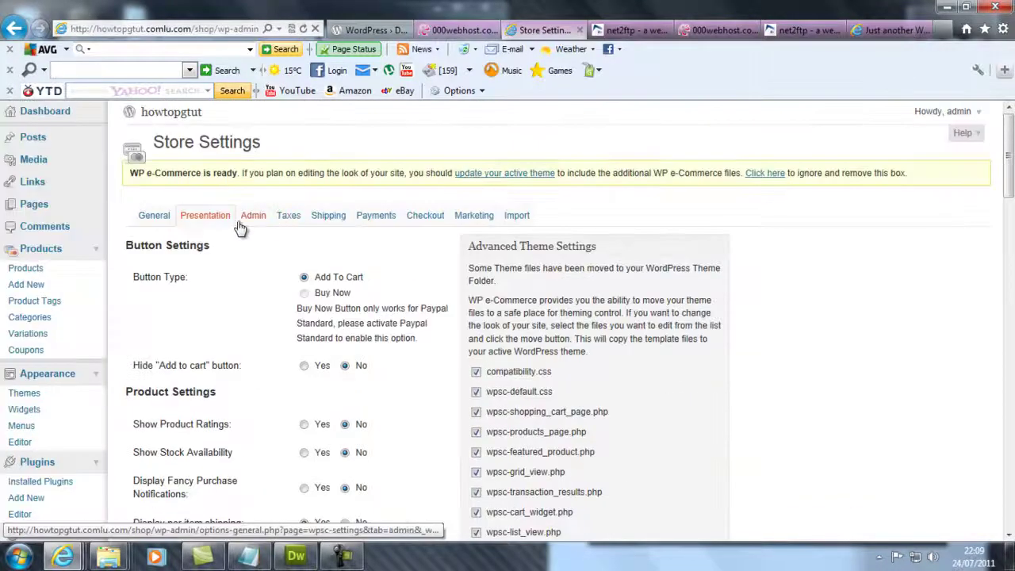
On the Payments tab, tick PayPal Express Checkout 2.0 and open its configuration fields.
click(369, 218)
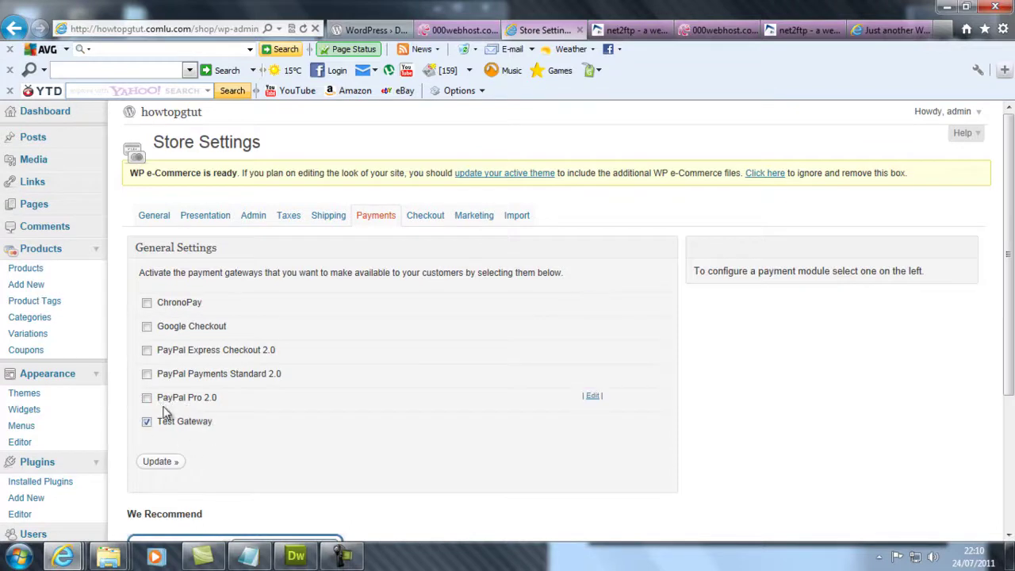
drag(164, 429, 164, 403)
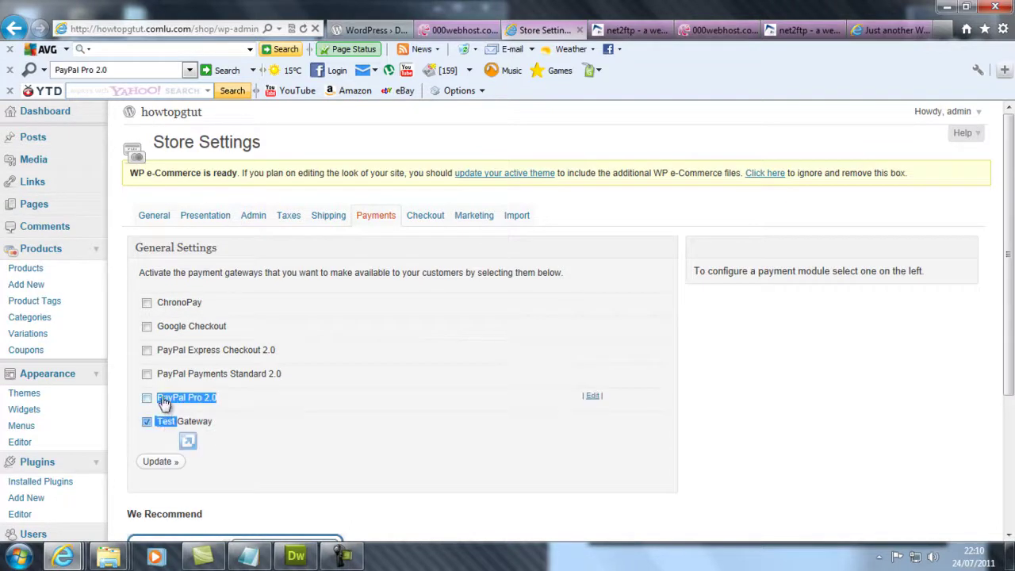
click(221, 358)
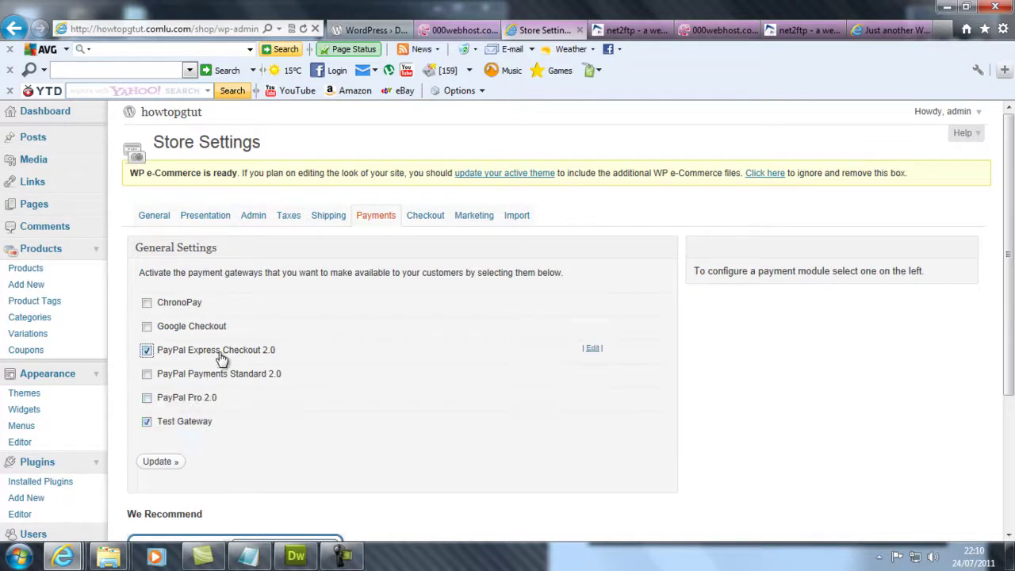
click(594, 350)
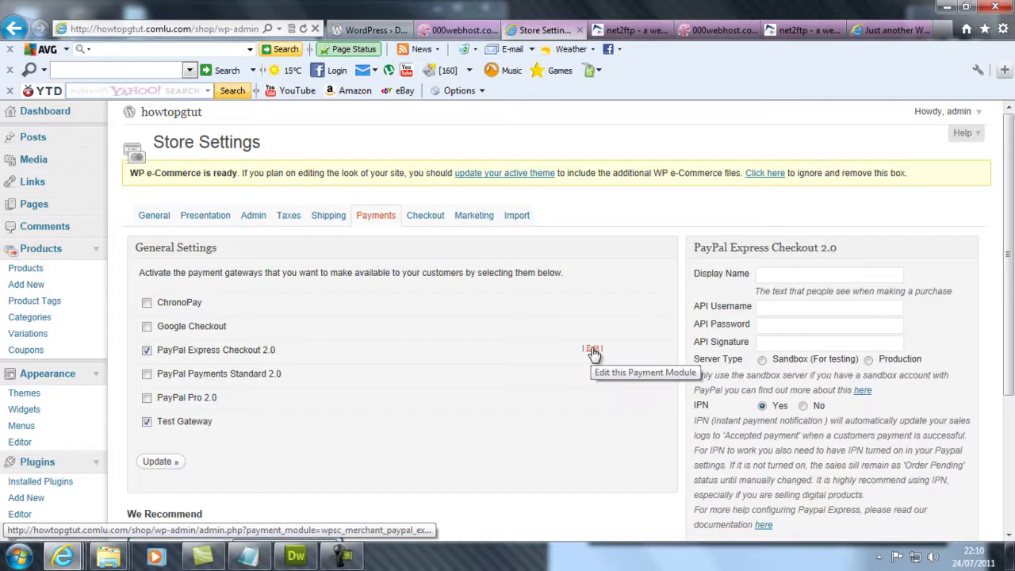
click(815, 307)
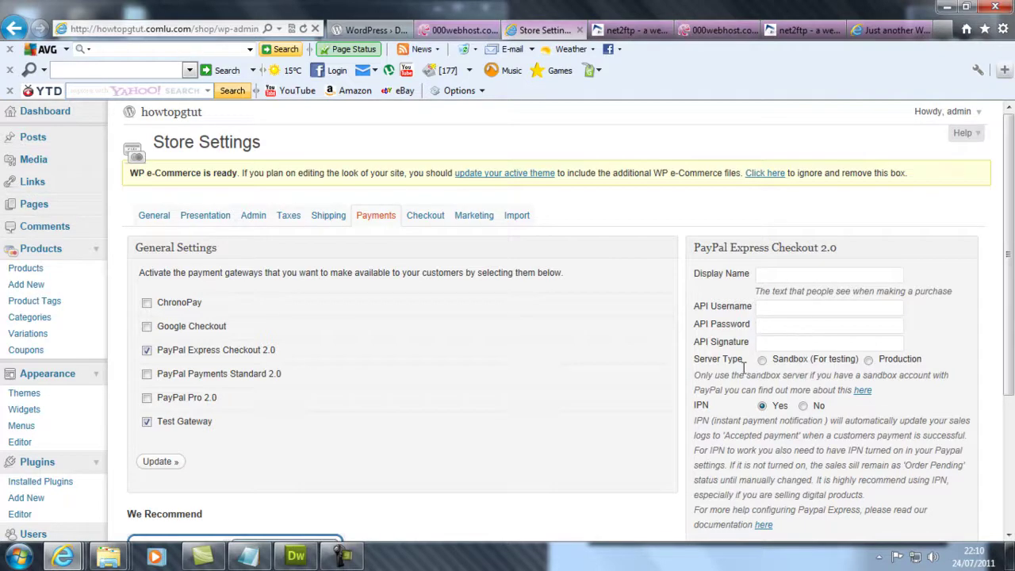
scroll(702, 413, down, 3)
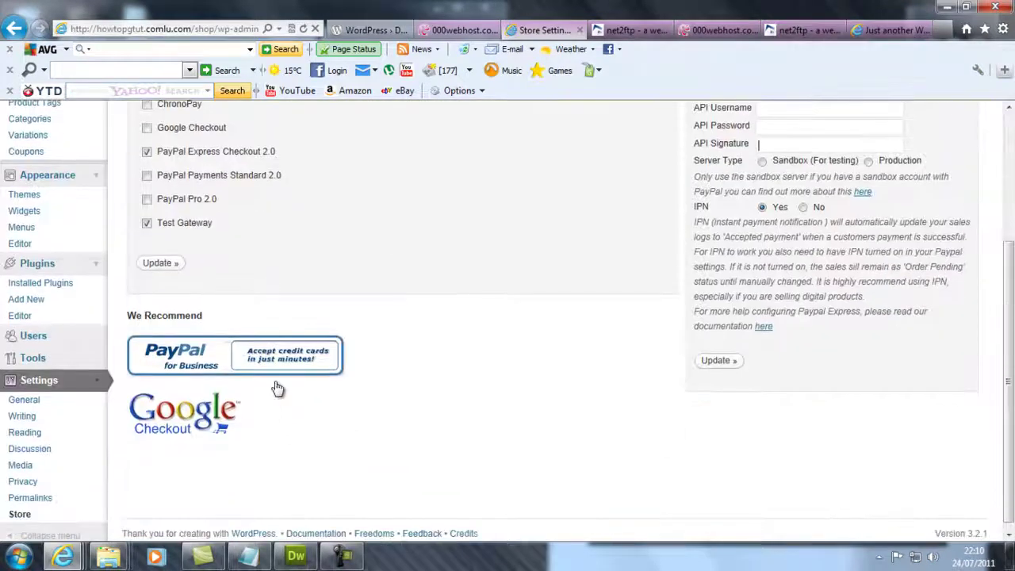
click(279, 370)
click(651, 336)
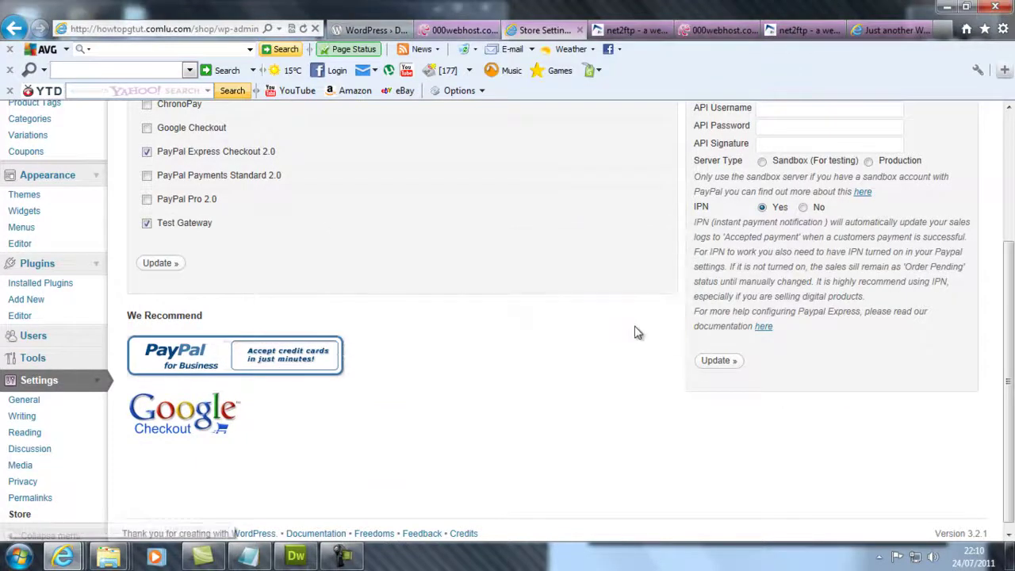
scroll(635, 334, up, 3)
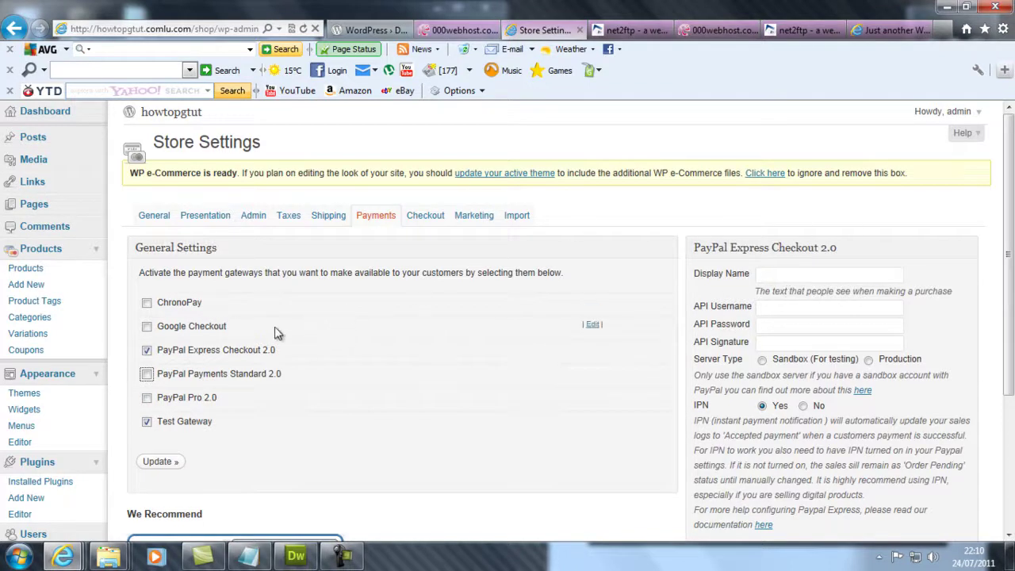
Review the Checkout tab's misc options, all set to No, and its default Form Fields list.
click(425, 227)
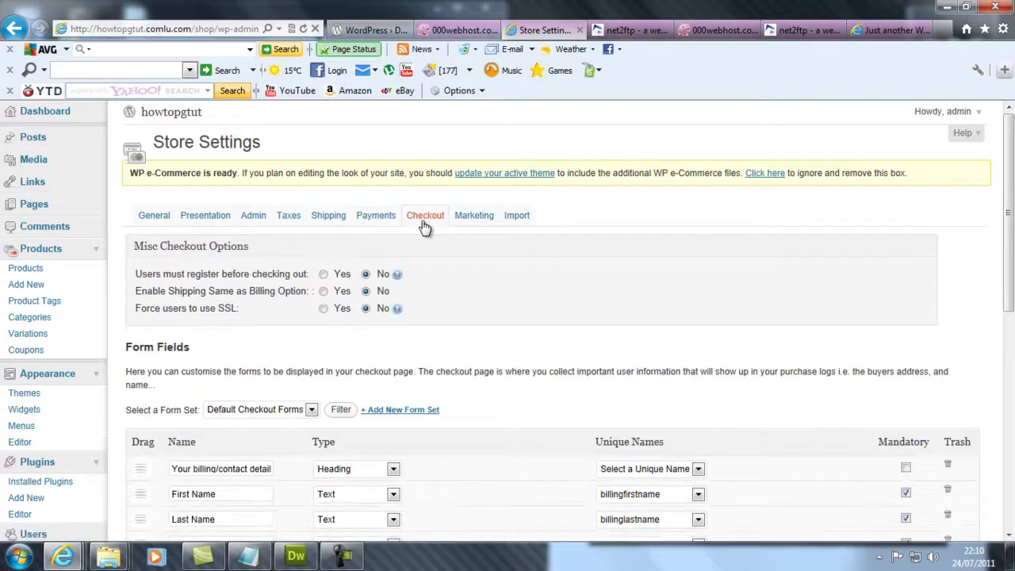
scroll(423, 240, down, 3)
scroll(424, 240, down, 5)
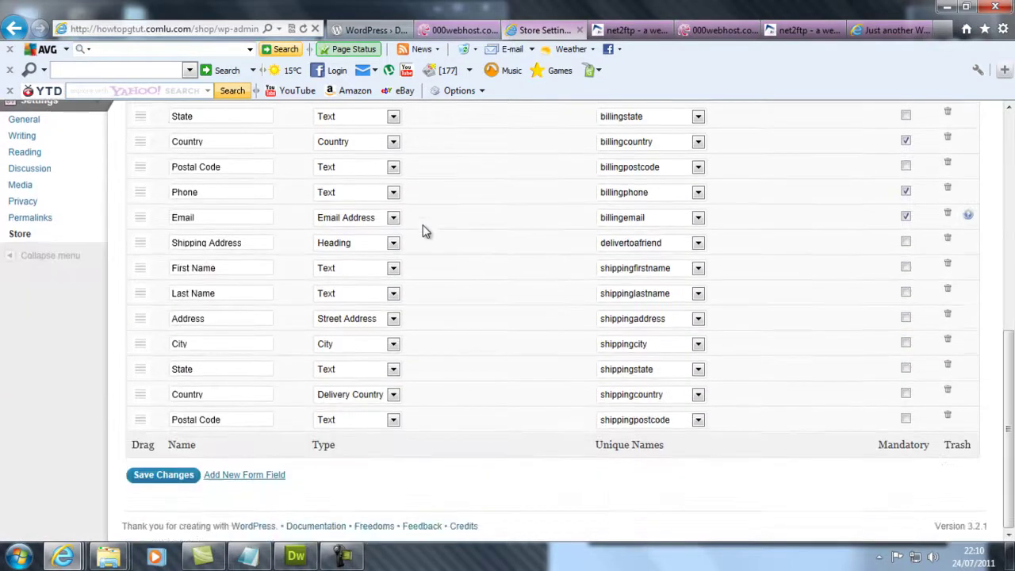
scroll(423, 229, up, 4)
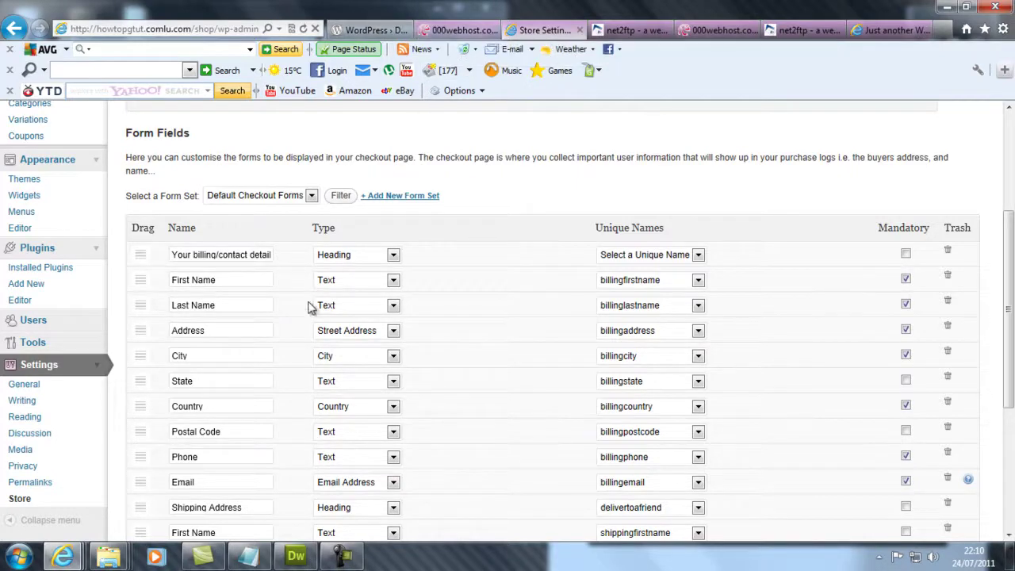
scroll(295, 335, down, 3)
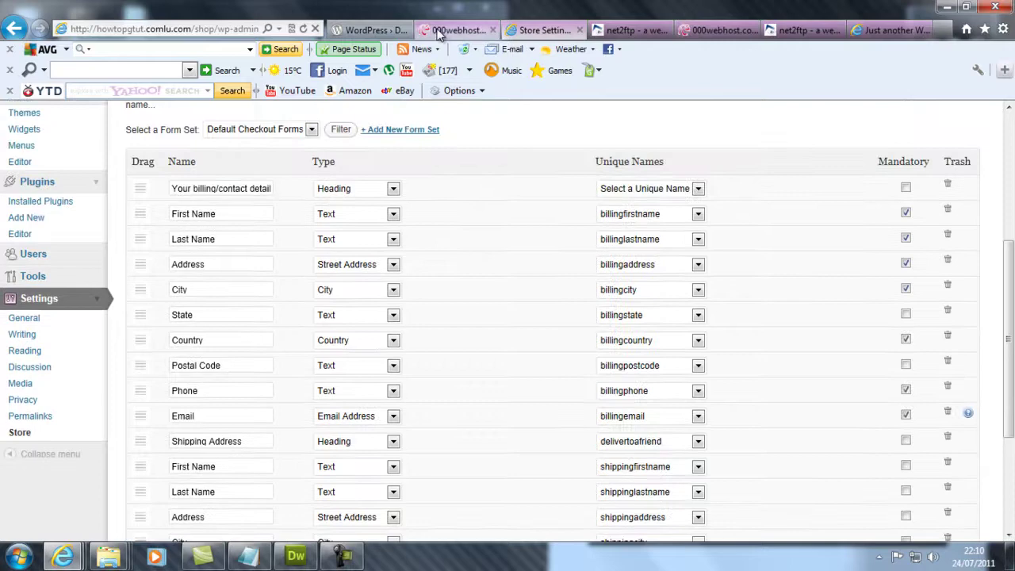
click(439, 32)
click(525, 34)
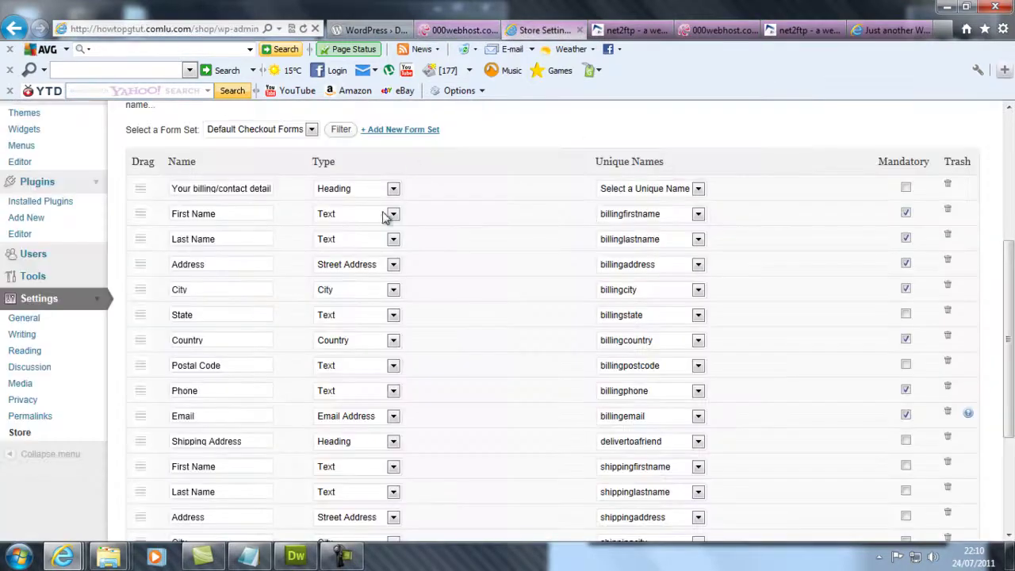
scroll(384, 218, up, 4)
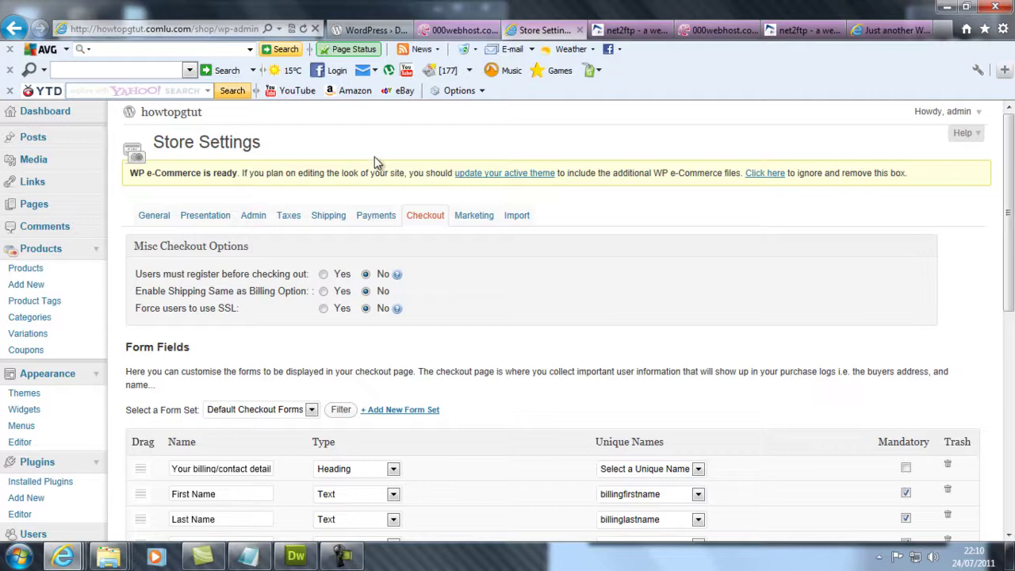
scroll(56, 512, down, 6)
click(345, 562)
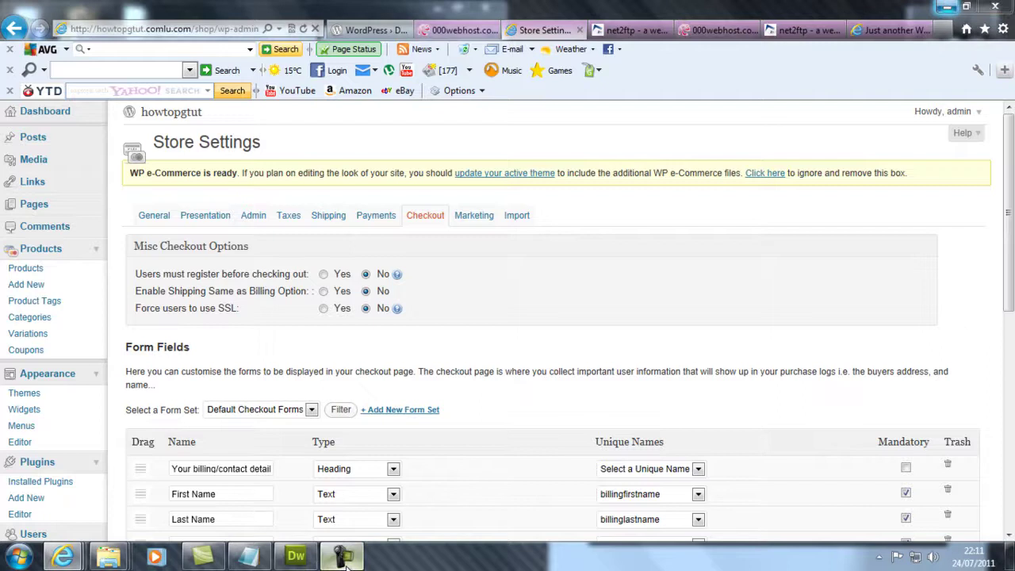
click(346, 562)
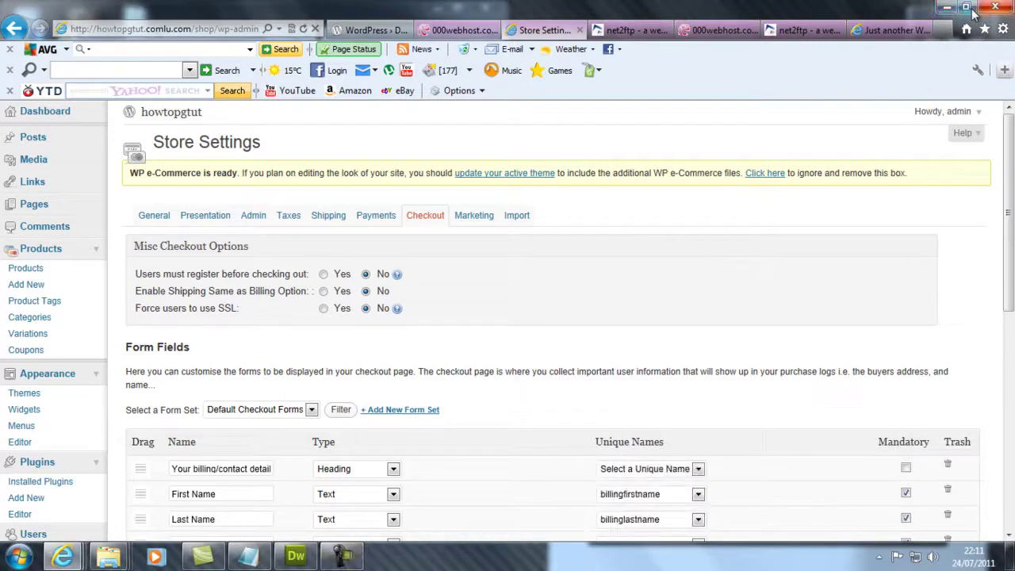